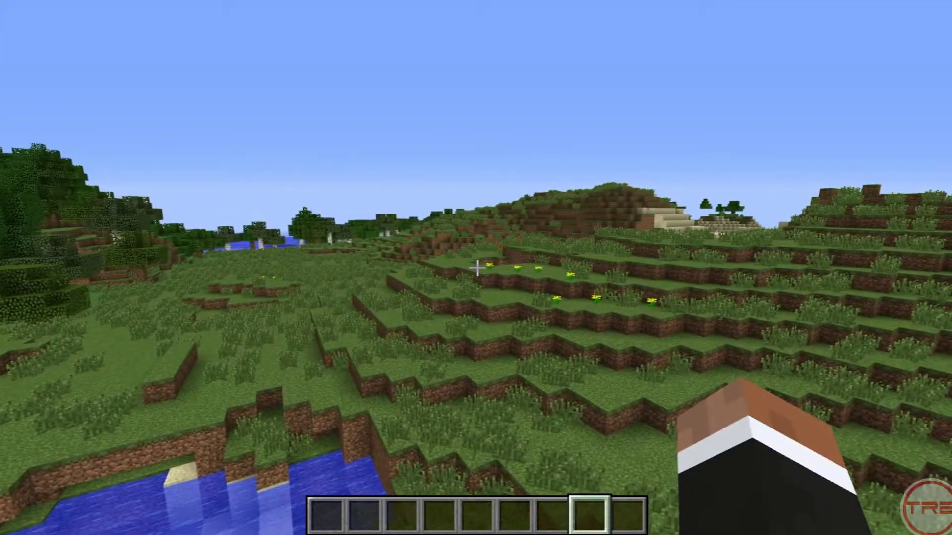
{"action": "key", "text": "w"}
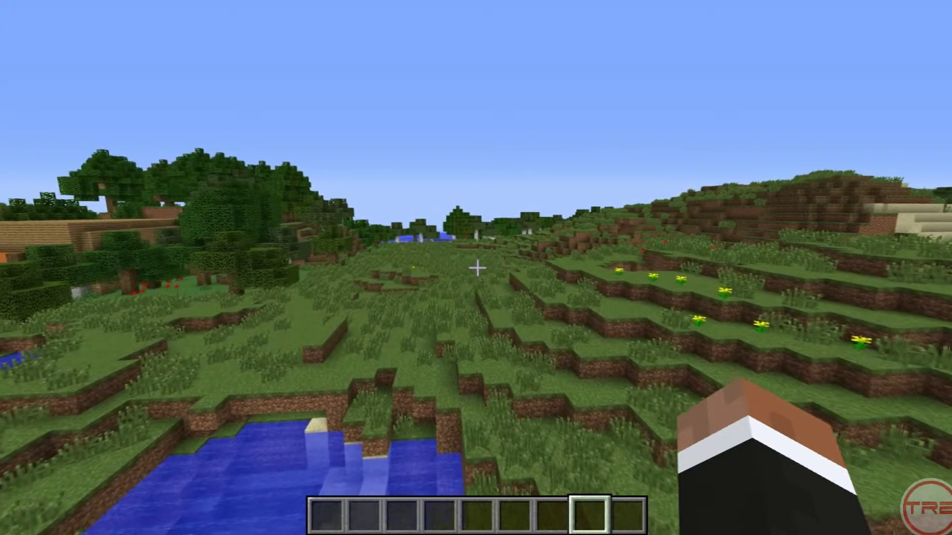
{"action": "key", "text": "e"}
{"action": "key", "text": "e"}
- Switch the texture pack to Green Screen in the video settings and return to the game
{"action": "key", "text": "Escape"}
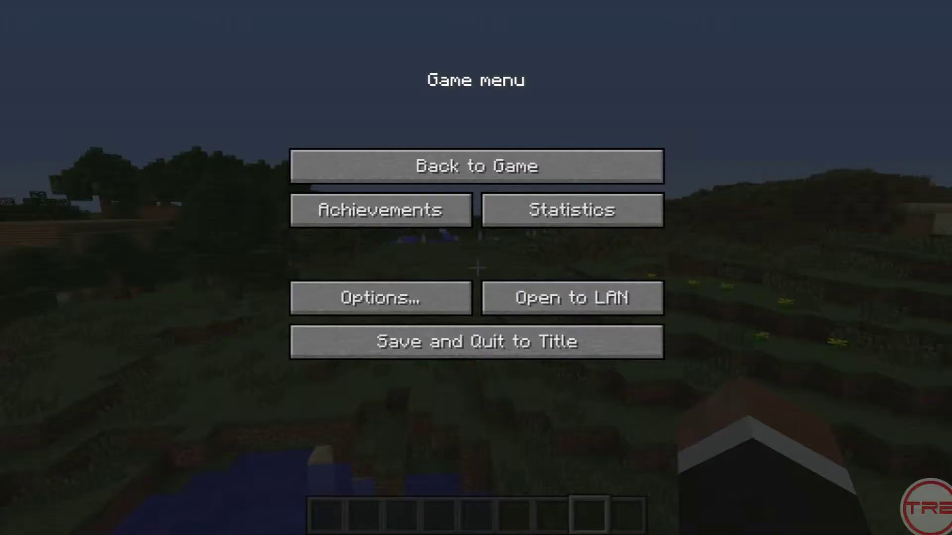
{"action": "left_click", "coordinate": [342, 284]}
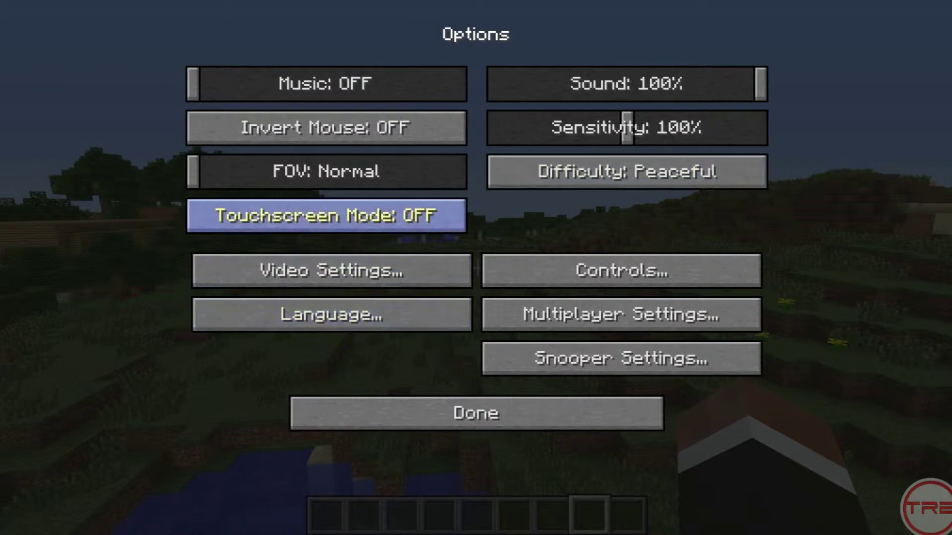
{"action": "left_click", "coordinate": [332, 270]}
{"action": "left_click", "coordinate": [327, 395]}
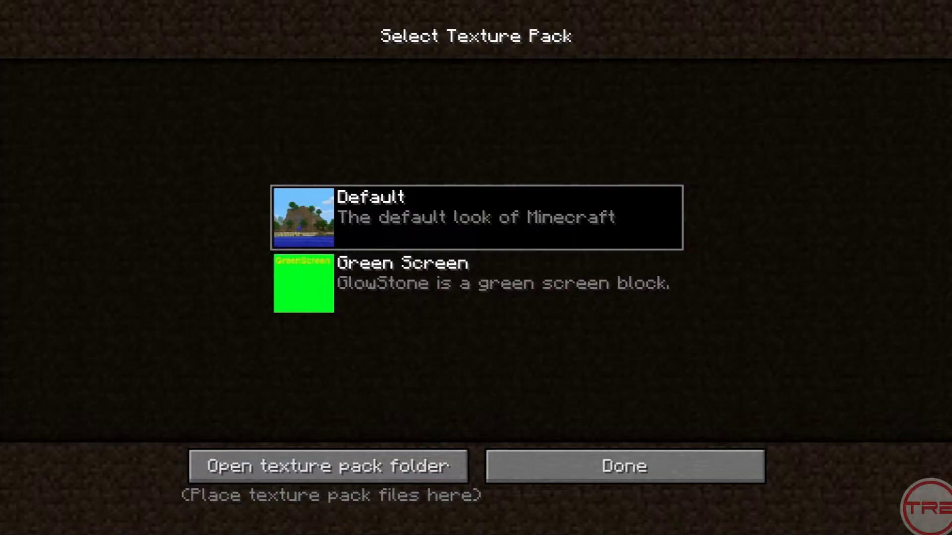
{"action": "left_click", "coordinate": [476, 283]}
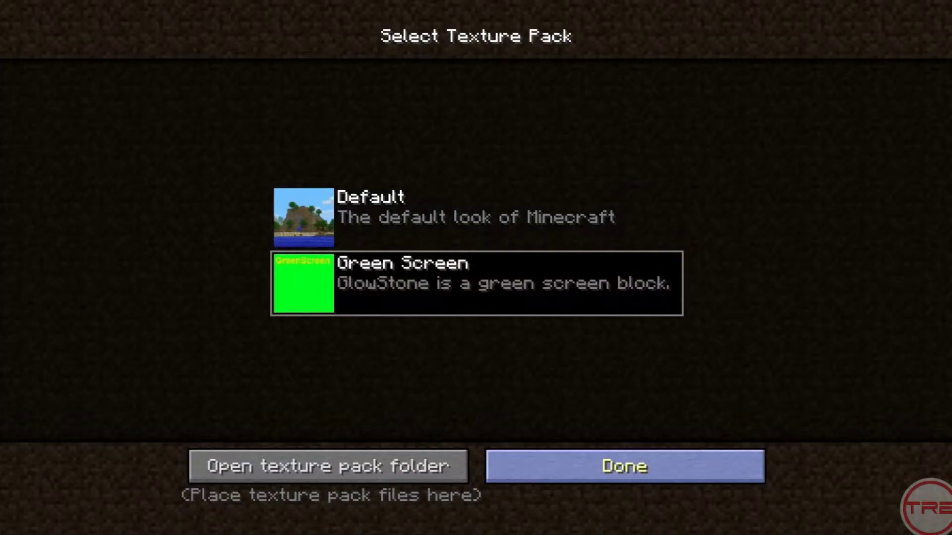
{"action": "left_click", "coordinate": [624, 466]}
{"action": "left_click", "coordinate": [475, 431]}
{"action": "left_click", "coordinate": [476, 431]}
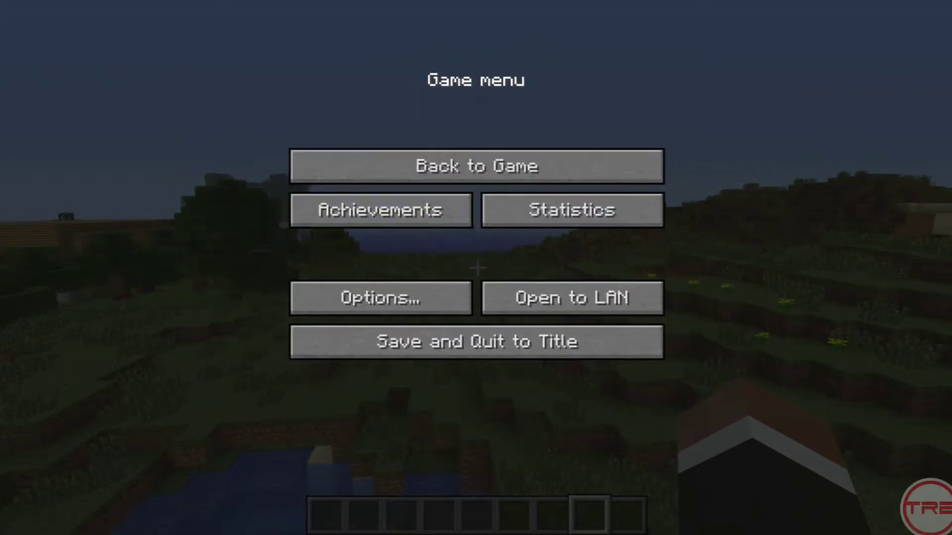
{"action": "left_click", "coordinate": [476, 166]}
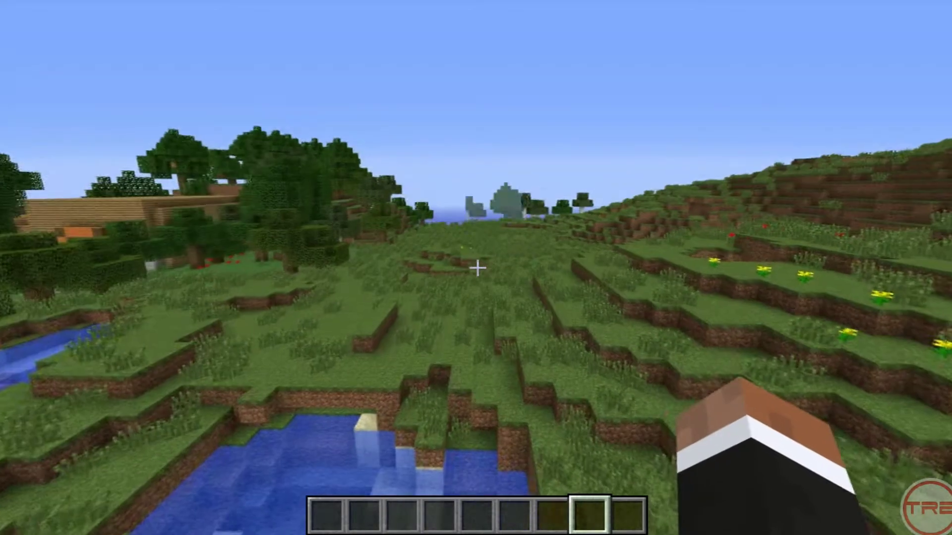
- Search the creative inventory for "Glow", put Glowstone in the third hotbar slot and close the inventory
{"action": "key", "text": "e"}
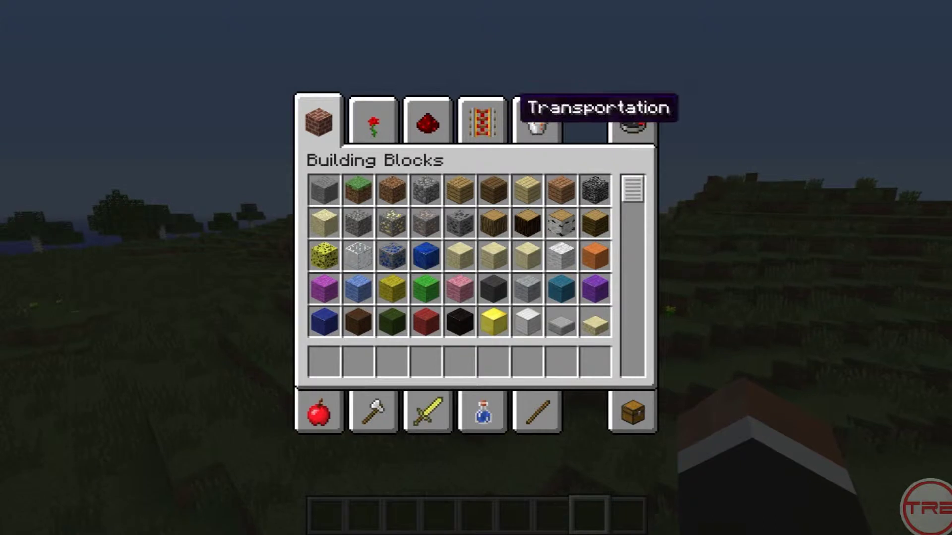
{"action": "left_click", "coordinate": [635, 120]}
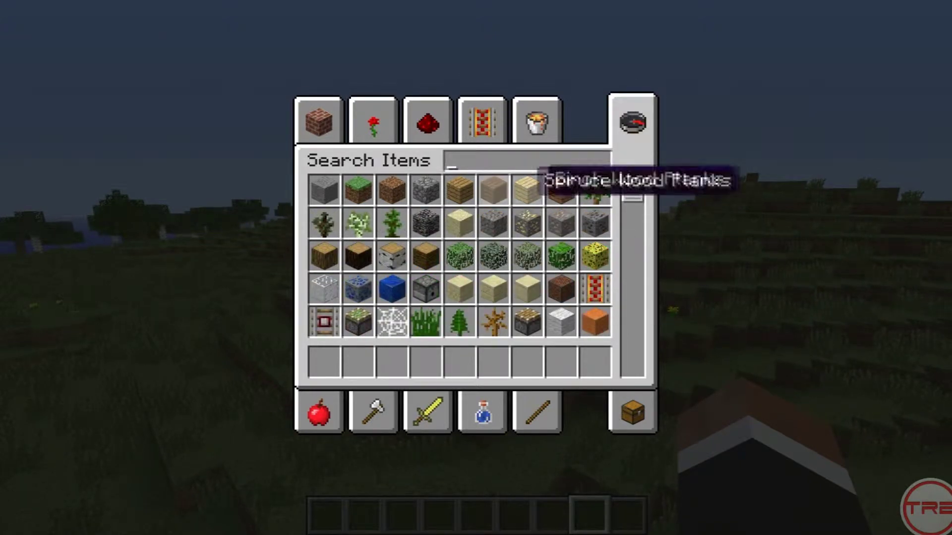
{"action": "type", "text": "Glow"}
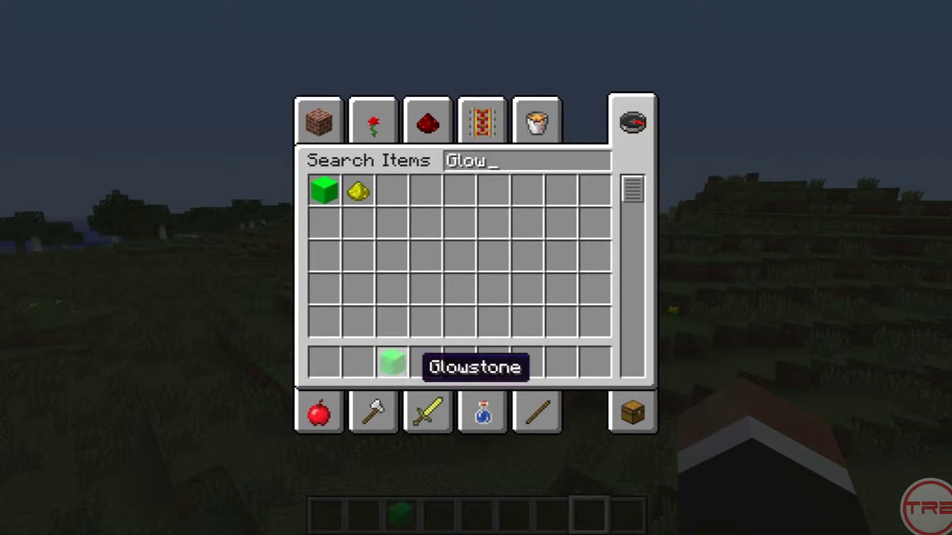
{"action": "key", "text": "Escape"}
- Build a flat Glowstone wall five blocks wide and three blocks high on the grassy ledge
{"action": "key", "text": "w"}
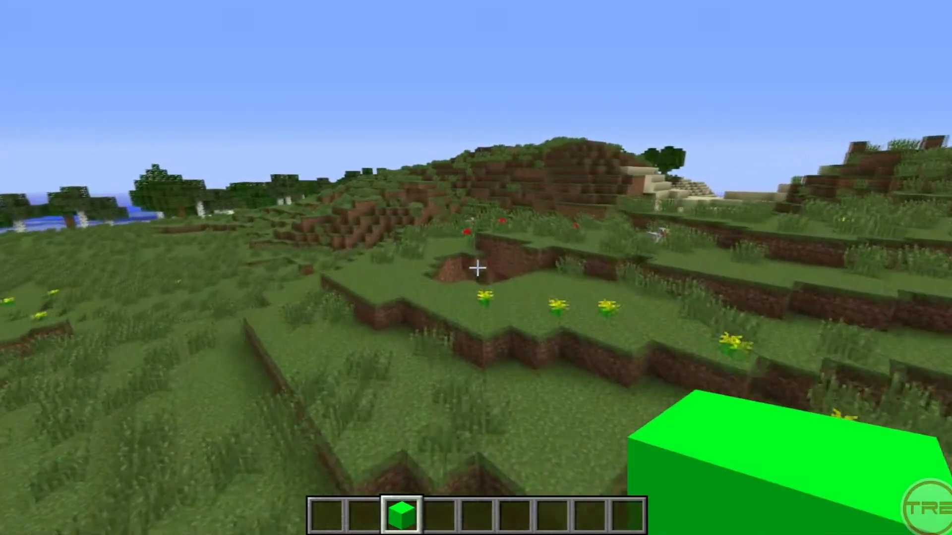
{"action": "key", "text": "w"}
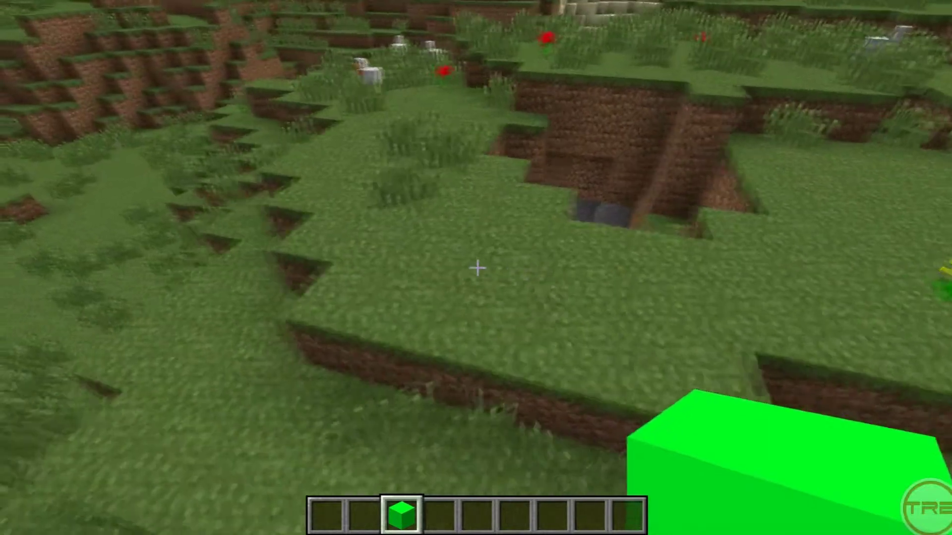
{"action": "right_click", "coordinate": [477, 268]}
{"action": "right_click", "coordinate": [477, 268]}
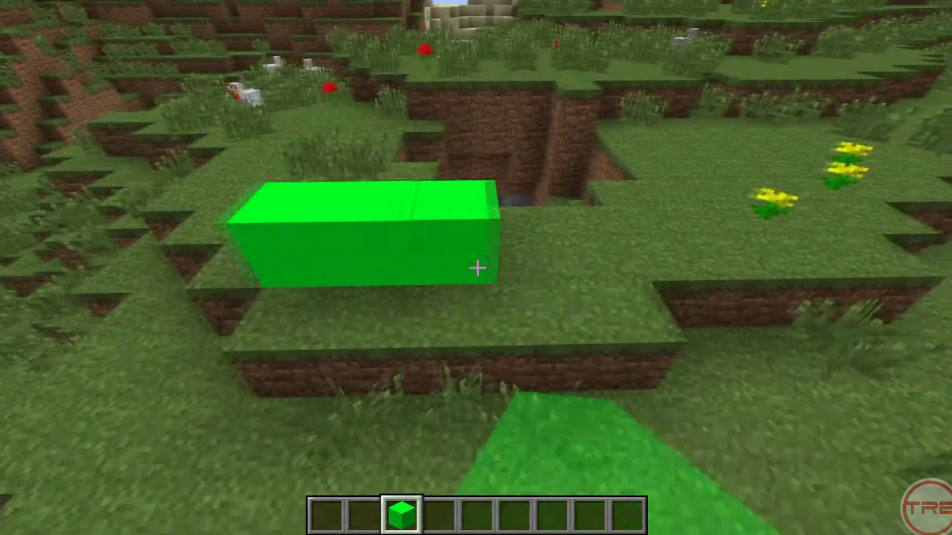
{"action": "right_click", "coordinate": [478, 268]}
{"action": "right_click", "coordinate": [478, 267]}
{"action": "right_click", "coordinate": [477, 268]}
{"action": "right_click", "coordinate": [477, 268]}
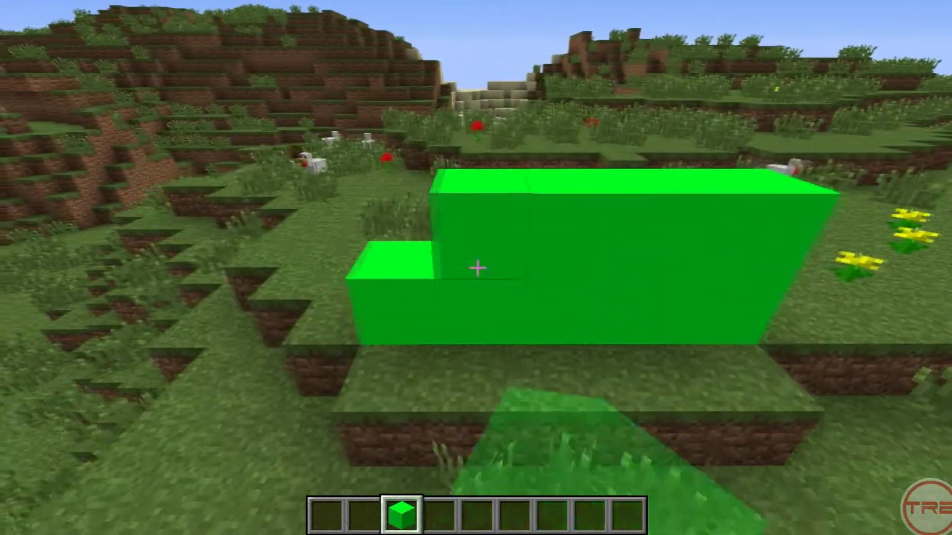
{"action": "right_click", "coordinate": [477, 267]}
{"action": "key", "text": "space"}
{"action": "right_click", "coordinate": [477, 268]}
{"action": "key", "text": "d"}
{"action": "right_click", "coordinate": [477, 267]}
{"action": "right_click", "coordinate": [478, 267]}
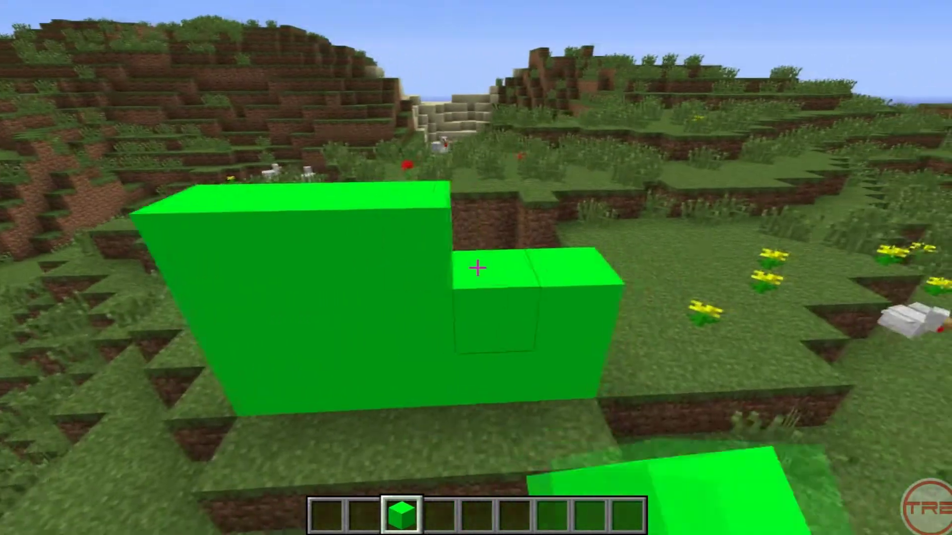
{"action": "right_click", "coordinate": [477, 267]}
{"action": "right_click", "coordinate": [478, 267]}
- Examine the front of the green wall from several distances and angles
{"action": "key", "text": "shift"}
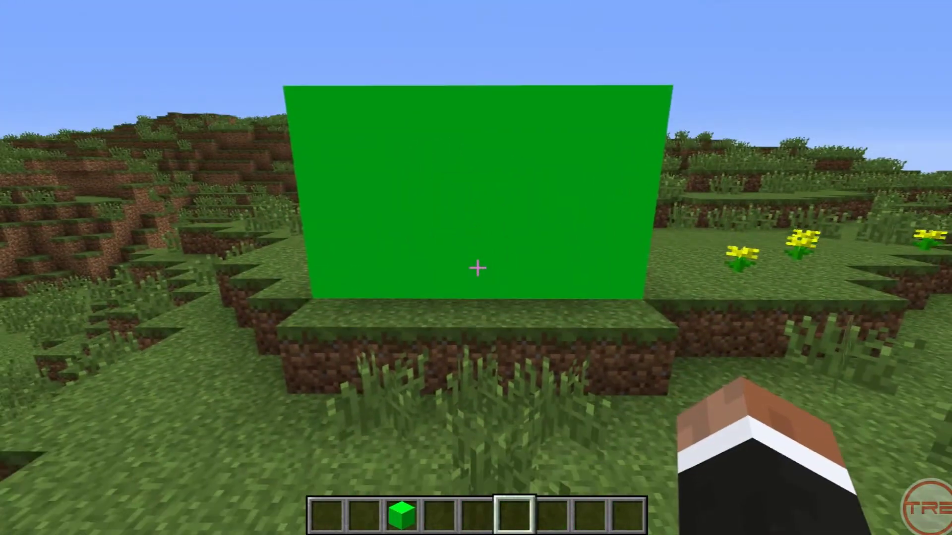
{"action": "key", "text": "w"}
{"action": "key", "text": "a"}
{"action": "key", "text": "s"}
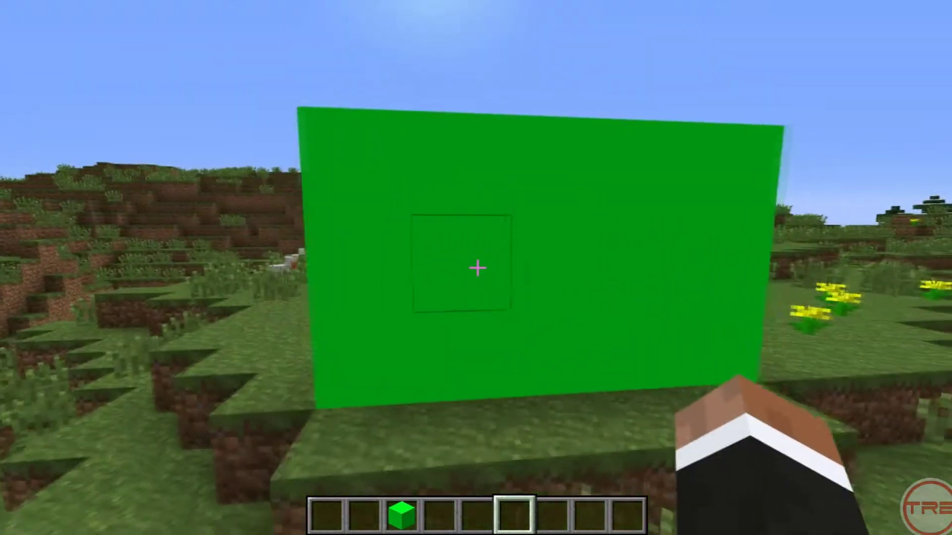
{"action": "key", "text": "w"}
{"action": "key", "text": "d"}
{"action": "key", "text": "s"}
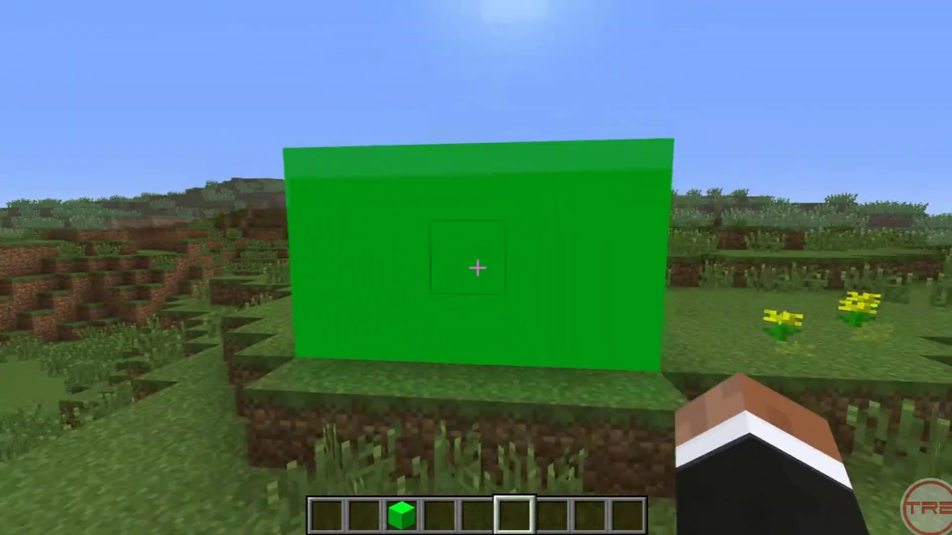
{"action": "key", "text": "s"}
{"action": "key", "text": "s"}
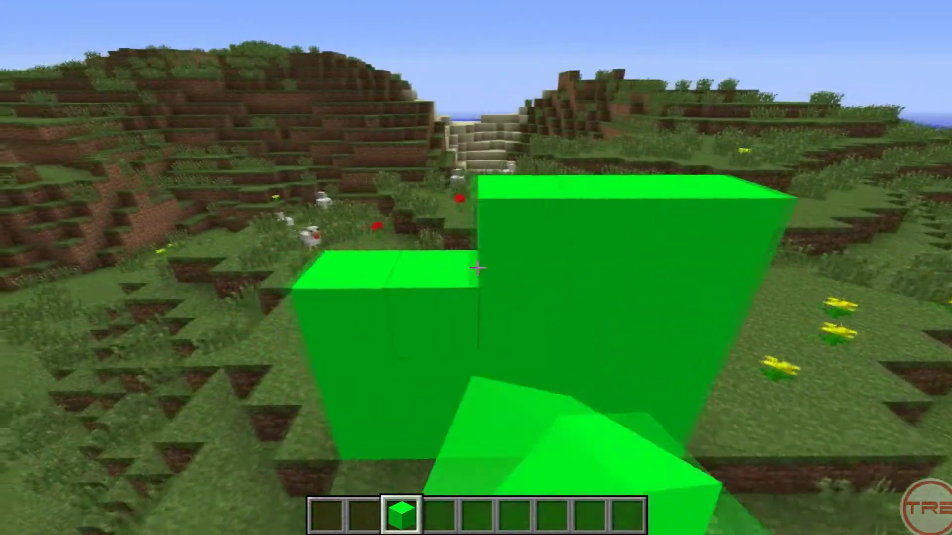
- Go to the wooden theater with the orange entrance and enter the auditorium facing the green-screen stage
{"action": "key", "text": "5"}
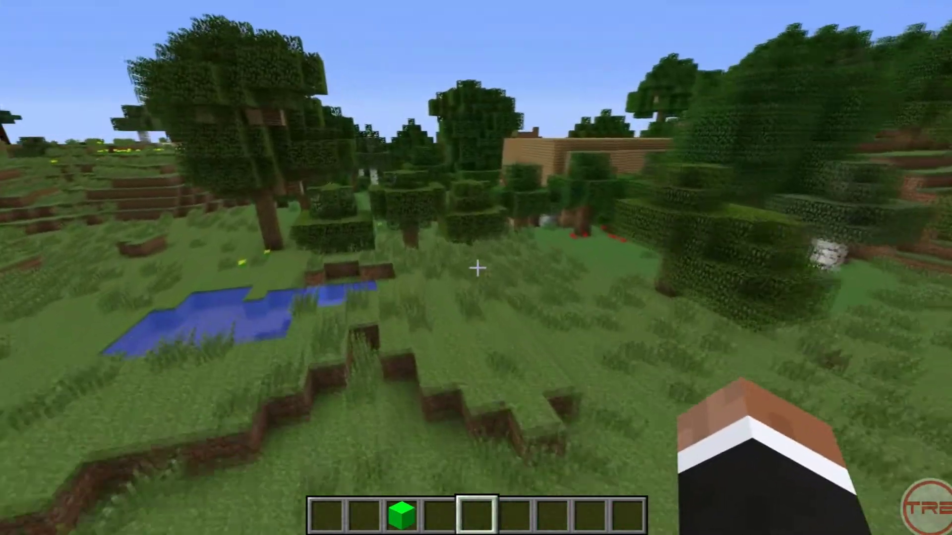
{"action": "key", "text": "w"}
{"action": "key", "text": "w"}
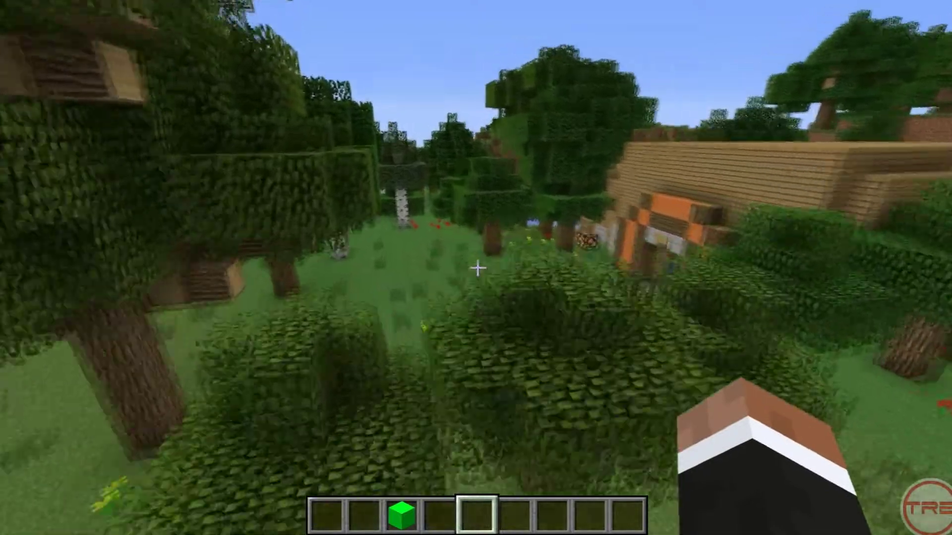
{"action": "key", "text": "w"}
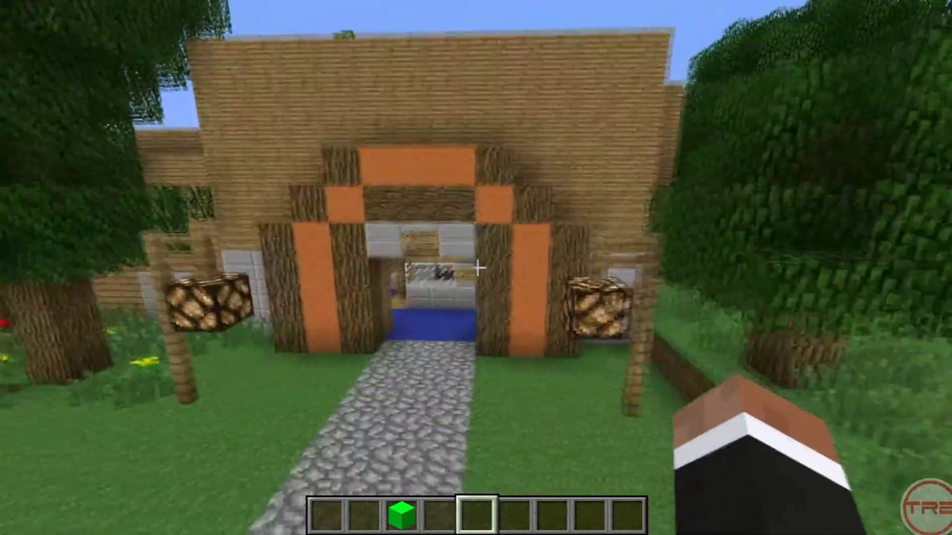
{"action": "key", "text": "w"}
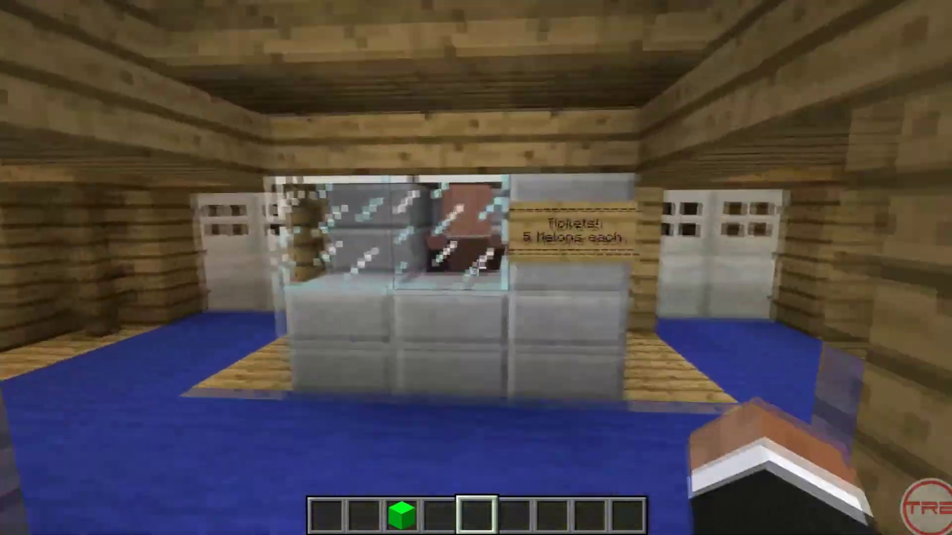
{"action": "key", "text": "w"}
{"action": "key", "text": "a"}
{"action": "key", "text": "w"}
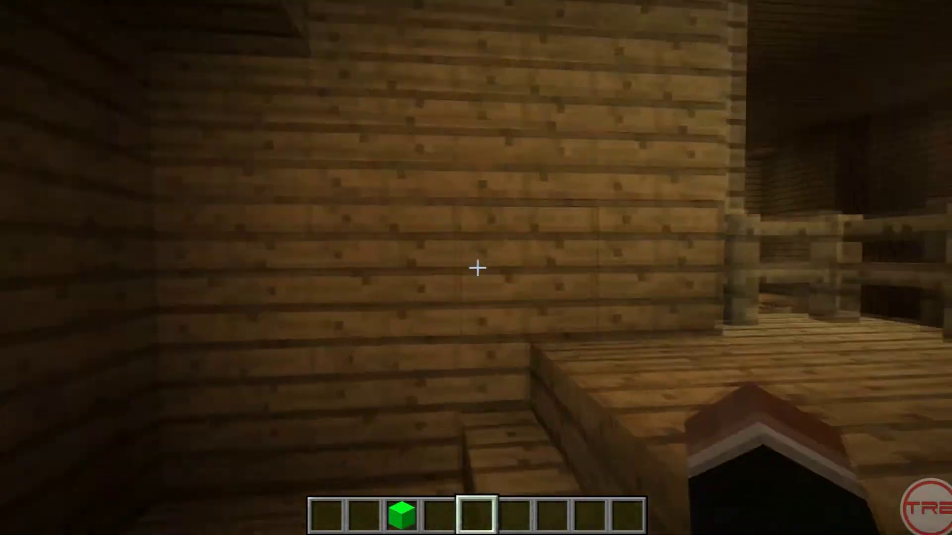
{"action": "key", "text": "w"}
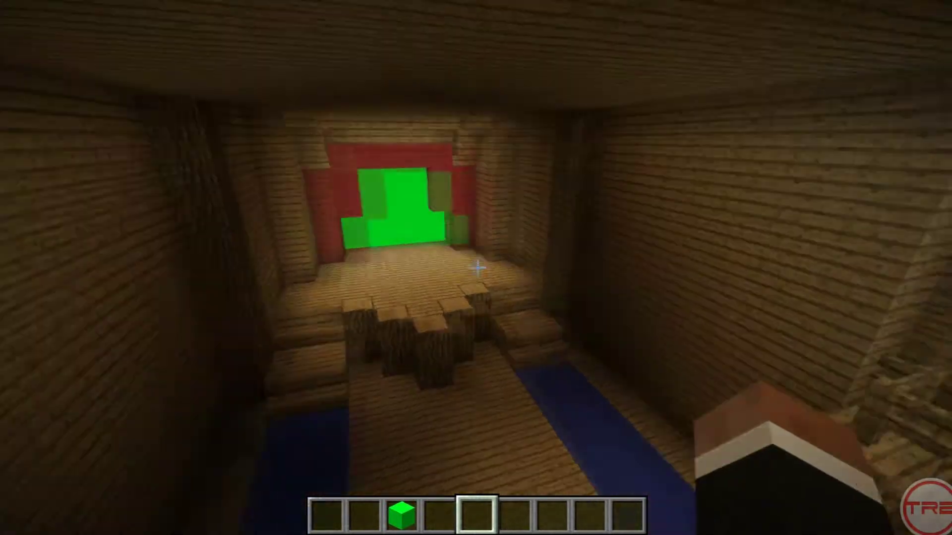
- Break the inner red wool curtain blocks in front of the stage's green screen and face the cleared screen empty-handed
{"action": "scroll", "coordinate": [477, 268], "scroll_direction": "up", "scroll_amount": 2}
{"action": "key", "text": "w"}
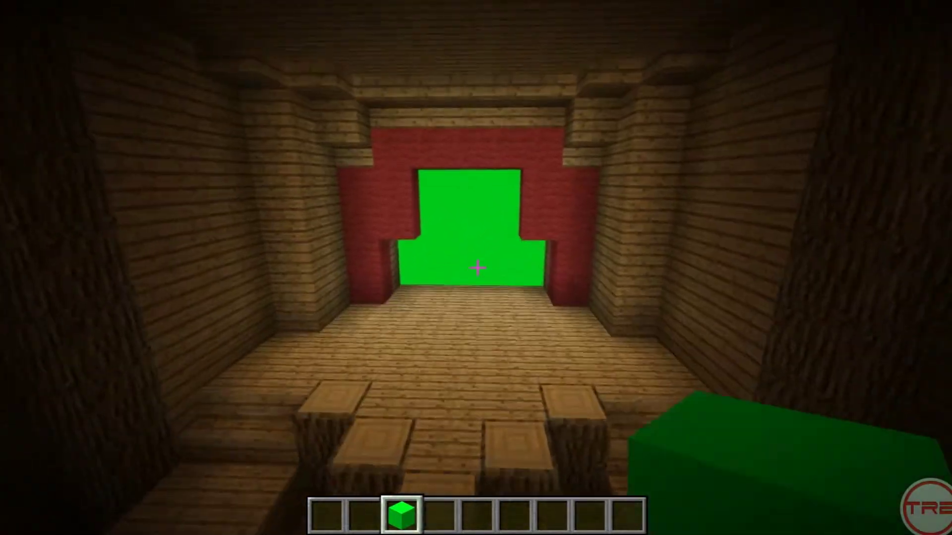
{"action": "left_click", "coordinate": [478, 268]}
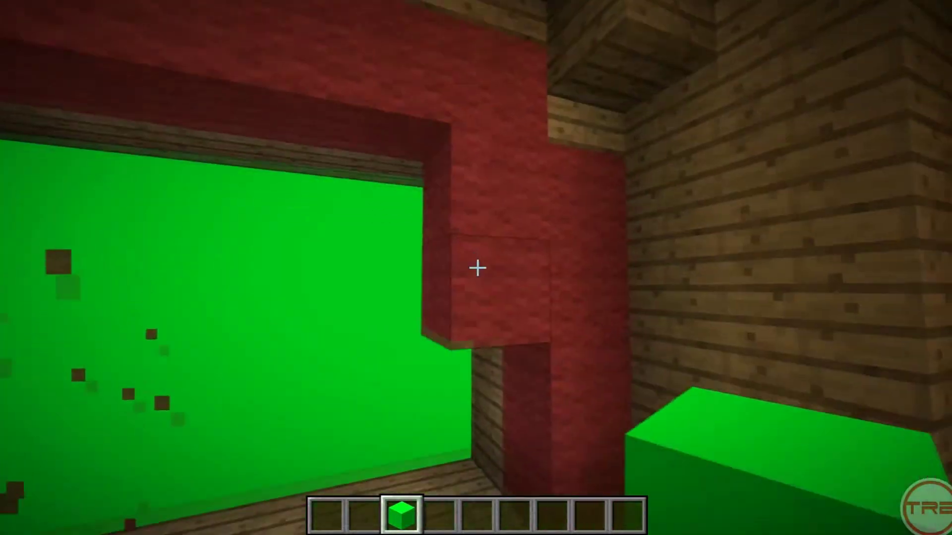
{"action": "left_click", "coordinate": [478, 268]}
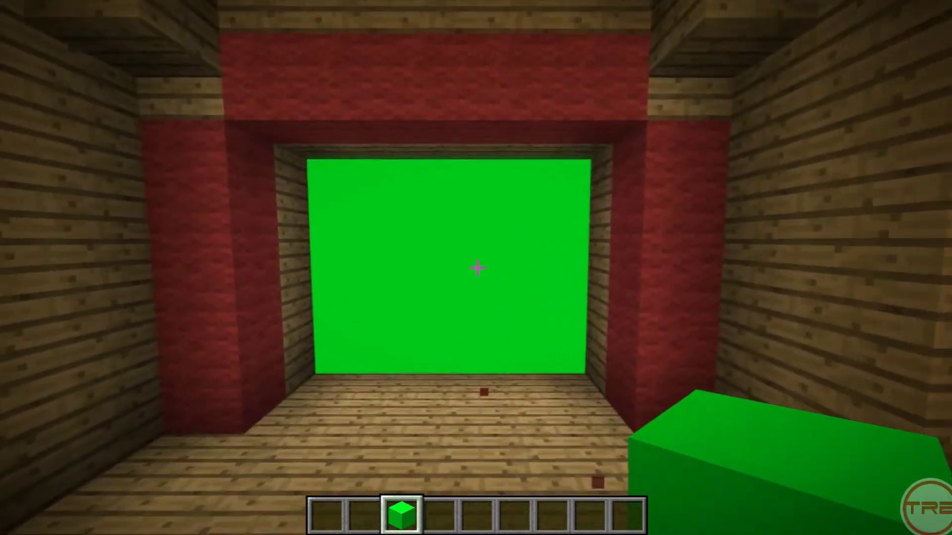
{"action": "key", "text": "s"}
{"action": "key", "text": "6"}
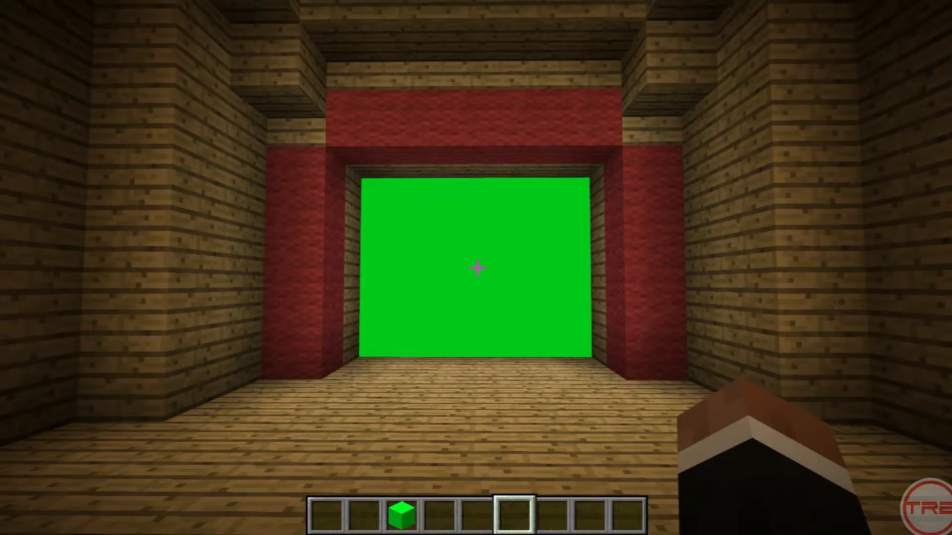
{"action": "key", "text": "w"}
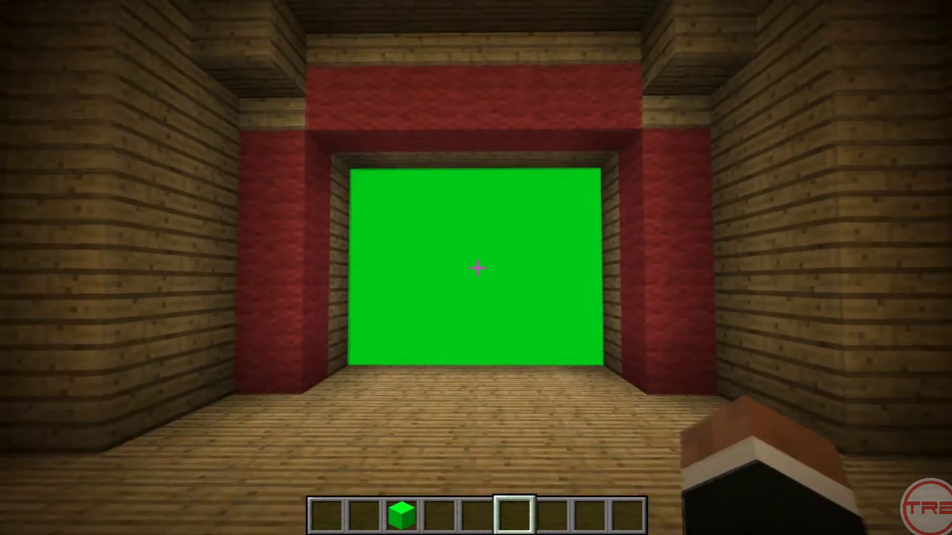
{"action": "key", "text": "s"}
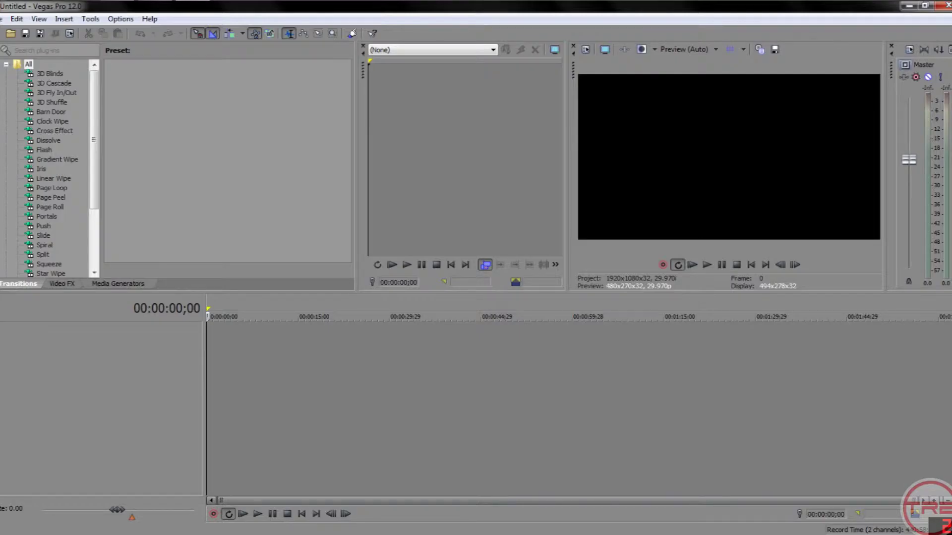
- In Vegas Pro, insert a video track and an audio track into the empty project
{"action": "right_click", "coordinate": [229, 343]}
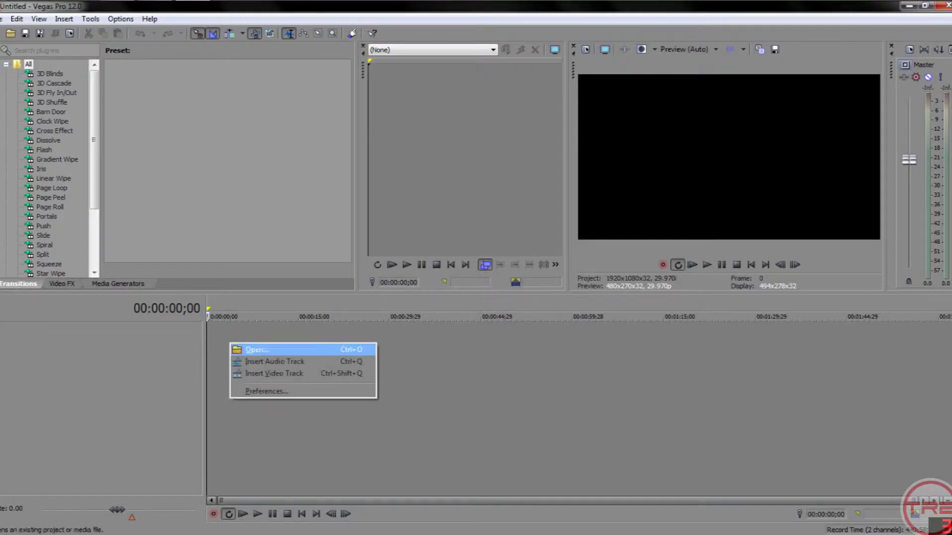
{"action": "left_click", "coordinate": [274, 373]}
{"action": "right_click", "coordinate": [260, 410]}
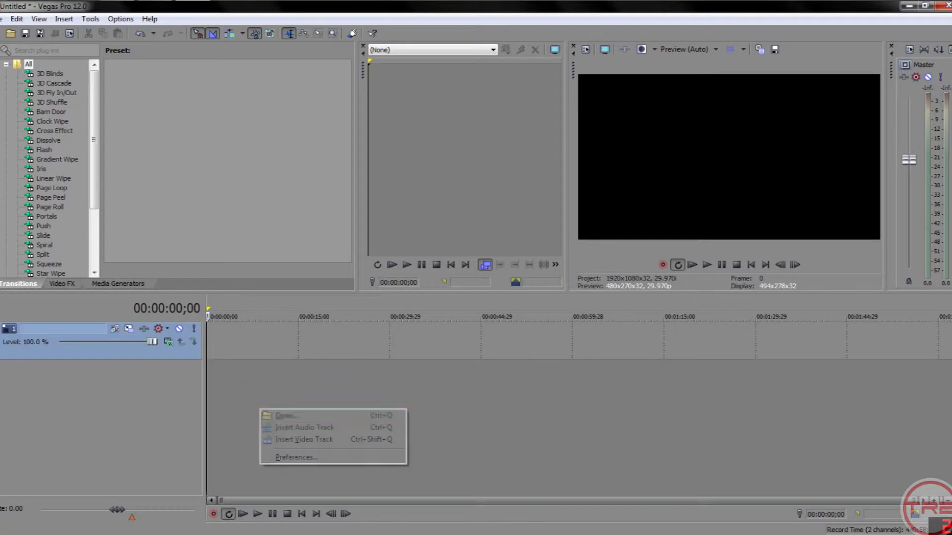
{"action": "left_click", "coordinate": [304, 427]}
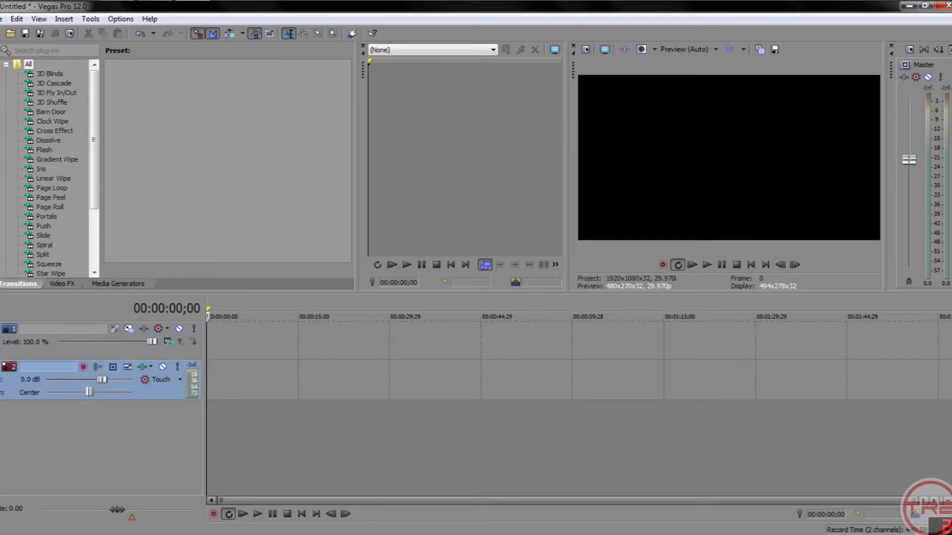
- Open the Desktop folder and place video clip 1 at the start of the timeline
{"action": "key", "text": "super"}
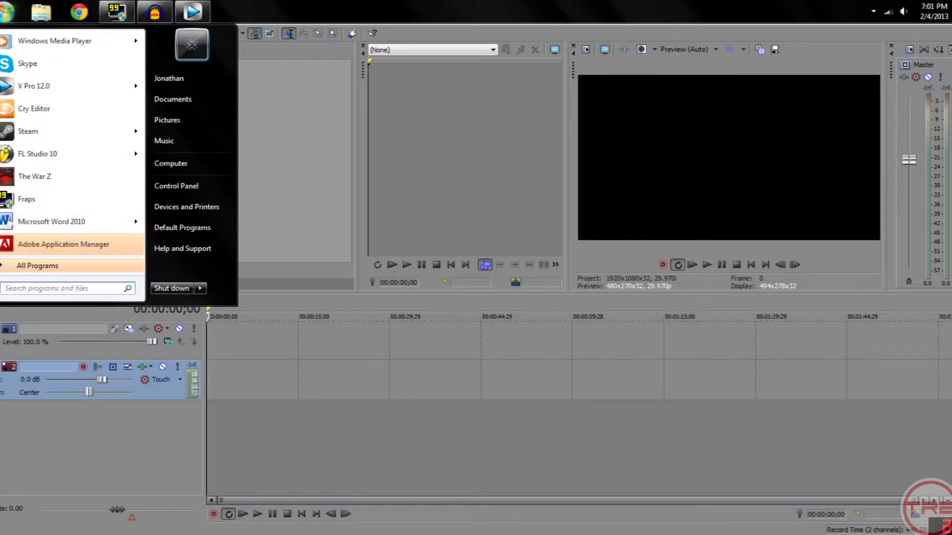
{"action": "key", "text": "super"}
{"action": "key", "text": "super"}
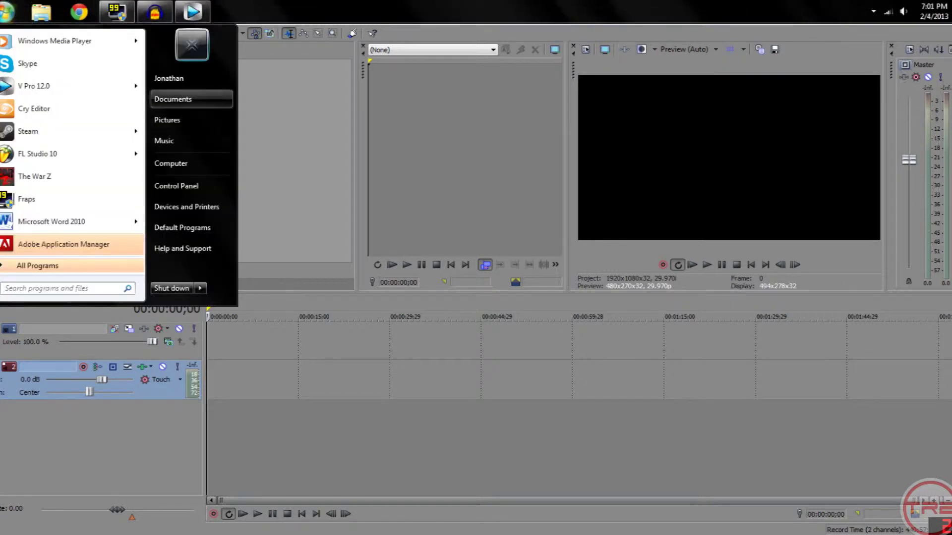
{"action": "key", "text": "Return"}
{"action": "left_click", "coordinate": [469, 150]}
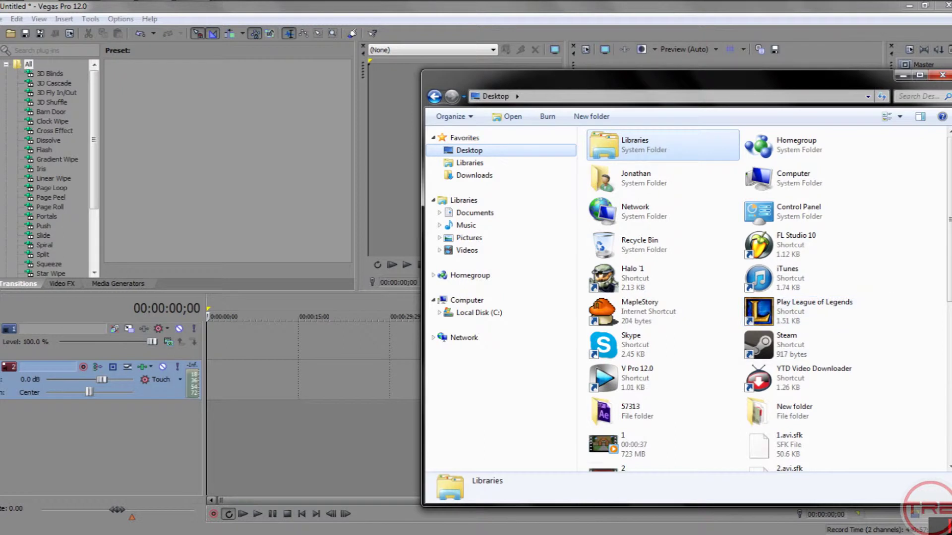
{"action": "left_click", "coordinate": [663, 444]}
{"action": "left_click_drag", "start_coordinate": [602, 445], "coordinate": [238, 342]}
- Place video clip 2, the green-screen footage, directly after clip 1 on the timeline and close the Desktop folder
{"action": "scroll", "coordinate": [818, 411], "scroll_direction": "down", "scroll_amount": 3}
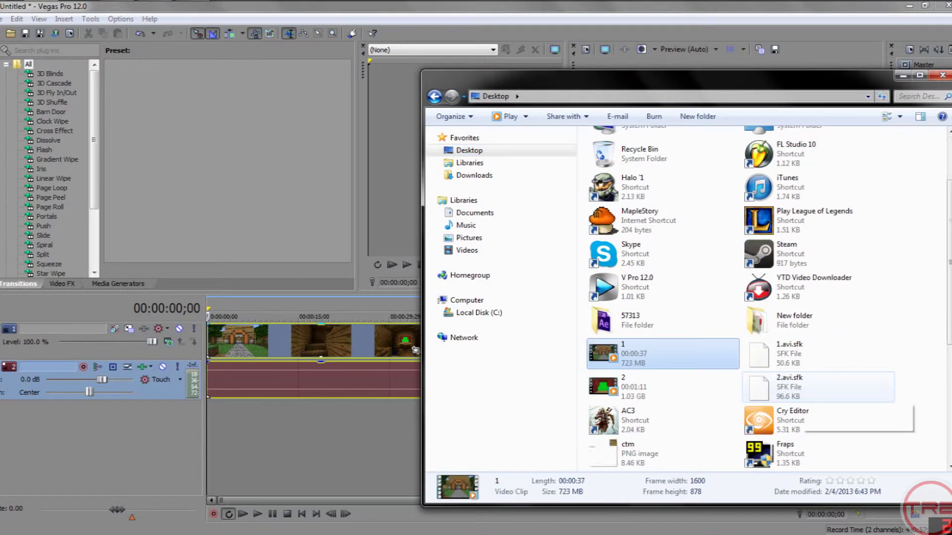
{"action": "left_click", "coordinate": [644, 286]}
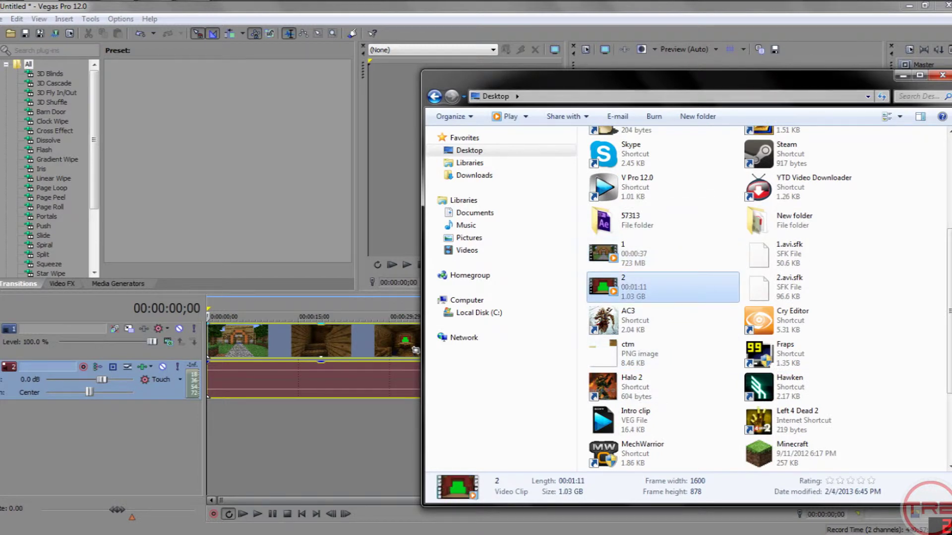
{"action": "left_click_drag", "start_coordinate": [733, 82], "coordinate": [127, 53]}
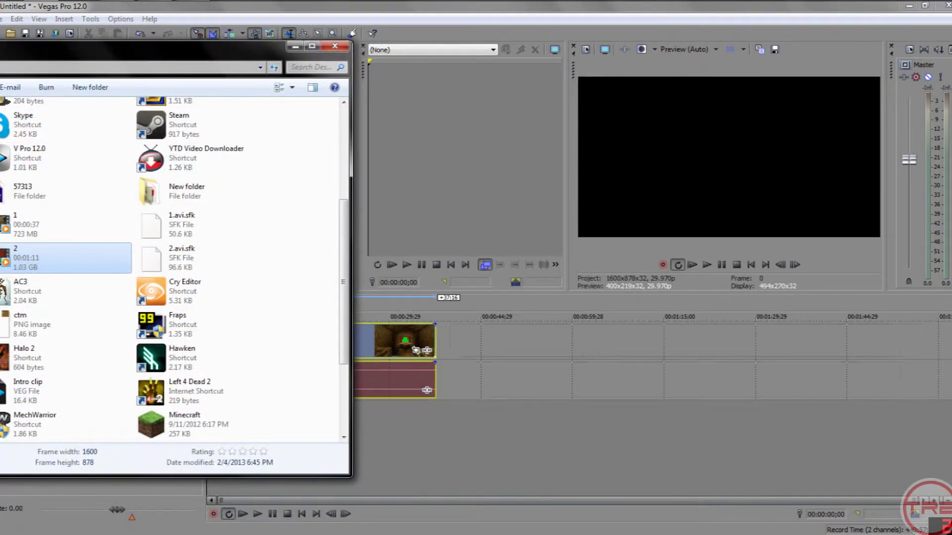
{"action": "left_click_drag", "start_coordinate": [440, 342], "coordinate": [436, 342]}
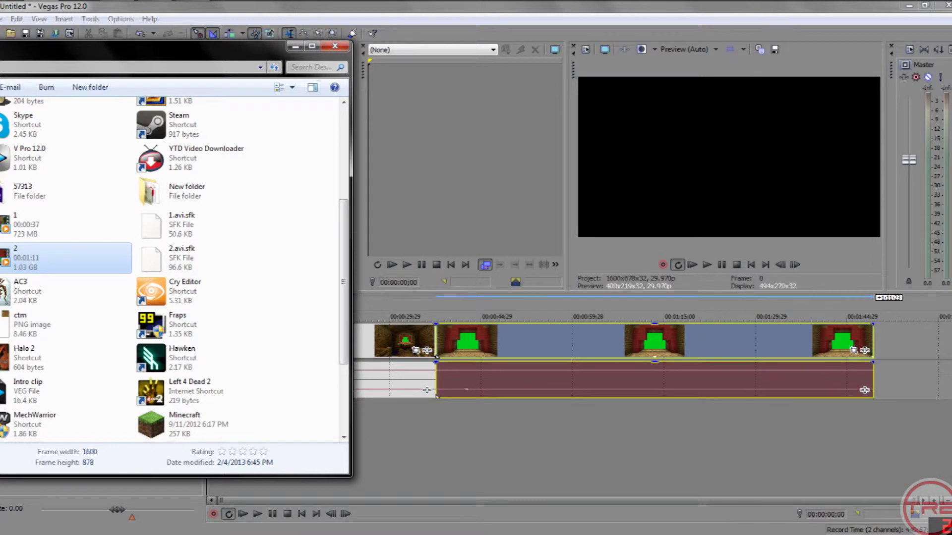
{"action": "left_click", "coordinate": [335, 46]}
- Preview the theater walkthrough clip on the timeline and delete it together with its audio
{"action": "left_click", "coordinate": [320, 341]}
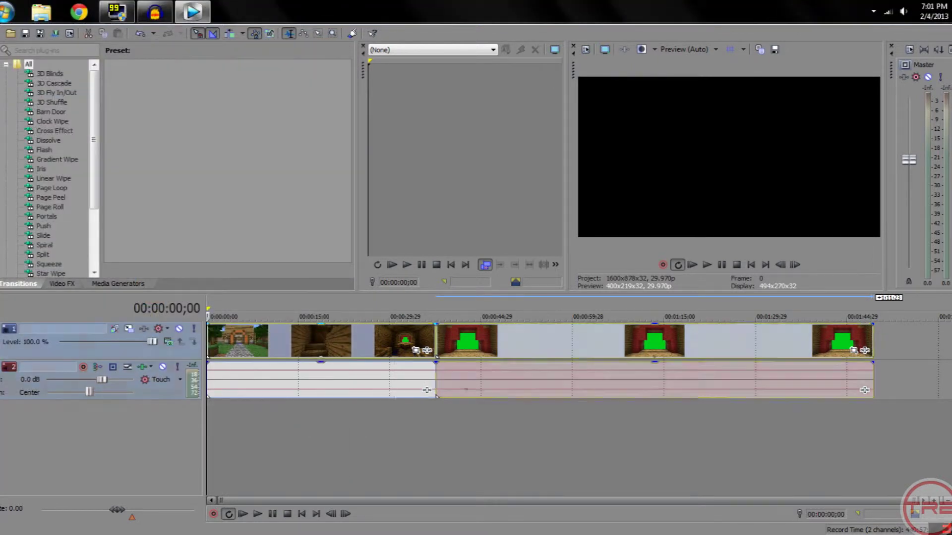
{"action": "left_click", "coordinate": [436, 341]}
{"action": "left_click", "coordinate": [337, 341]}
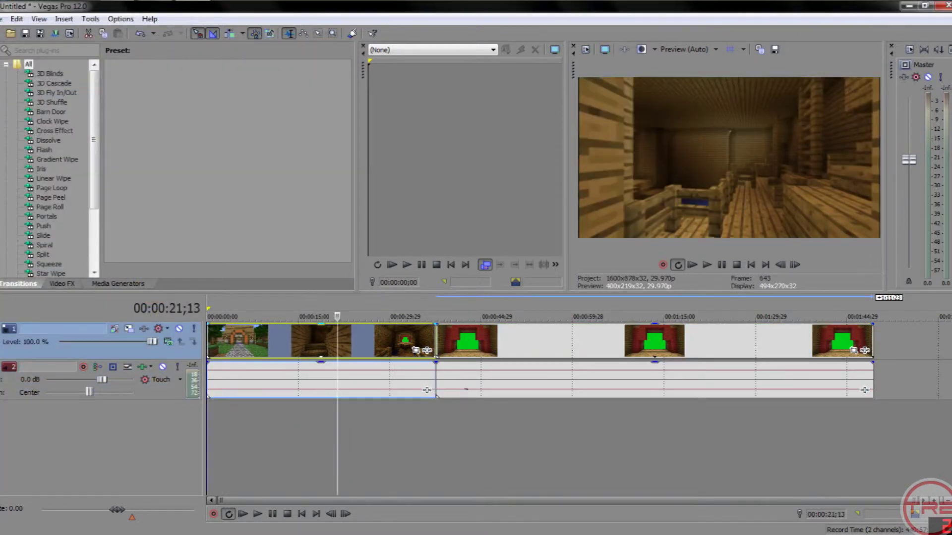
{"action": "left_click_drag", "start_coordinate": [230, 341], "coordinate": [334, 317]}
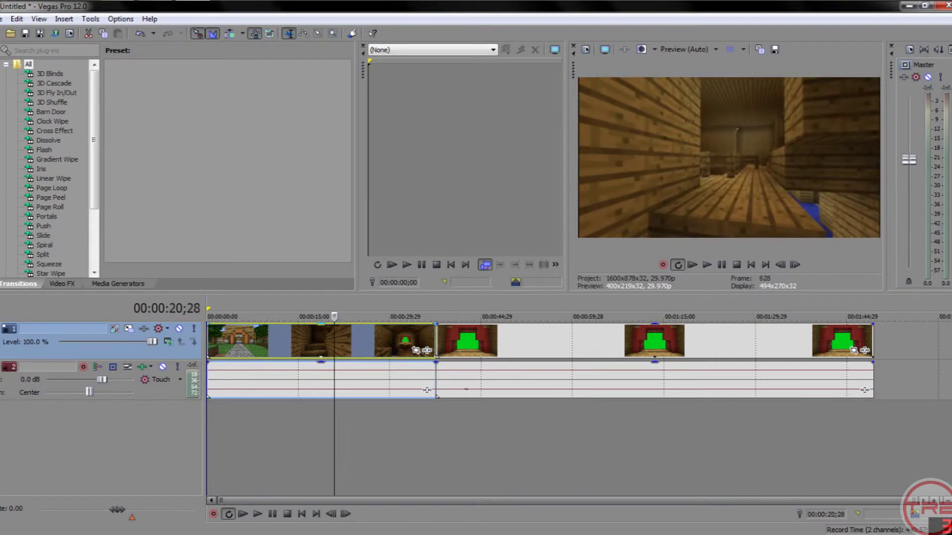
{"action": "key", "text": "Delete"}
- Move the green-screen clip to the start of the timeline and return the playhead to 00:00:00;00
{"action": "left_click", "coordinate": [545, 342]}
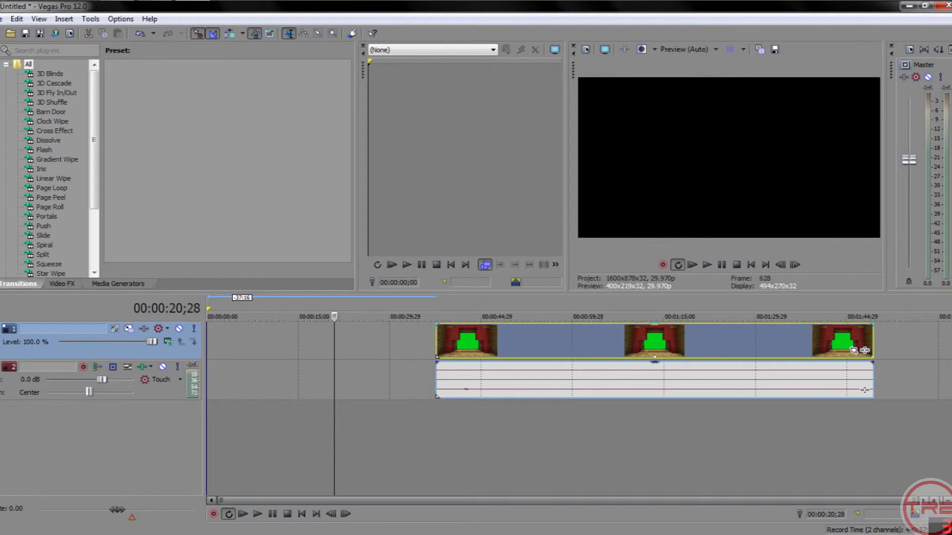
{"action": "left_click_drag", "start_coordinate": [545, 341], "coordinate": [316, 341]}
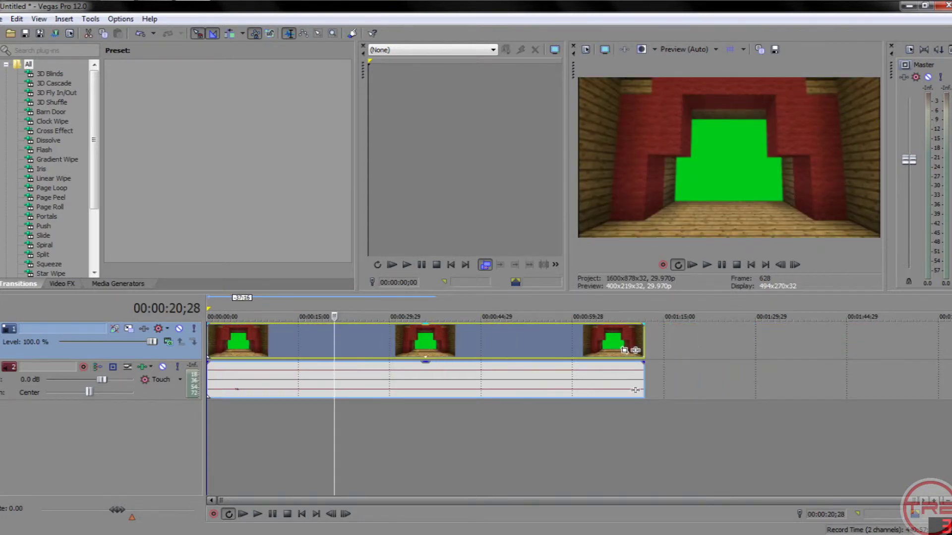
{"action": "left_click_drag", "start_coordinate": [334, 316], "coordinate": [207, 316]}
- Insert a second video track and move the green-screen clip up onto the new top track
{"action": "right_click", "coordinate": [262, 432]}
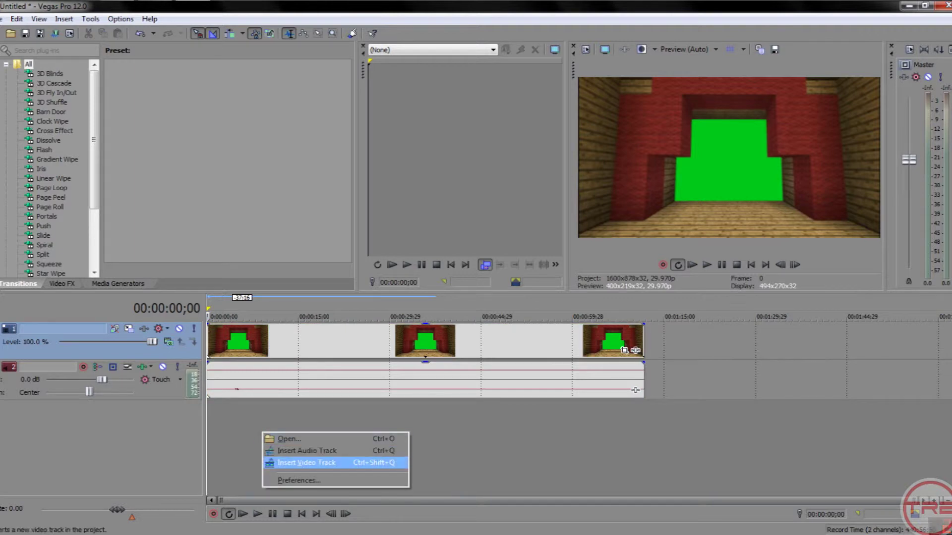
{"action": "left_click", "coordinate": [307, 462]}
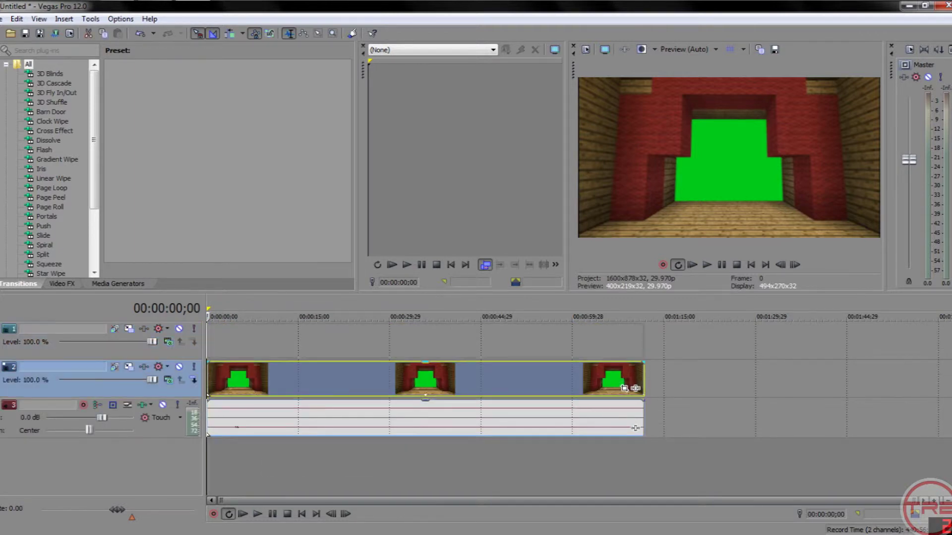
{"action": "left_click_drag", "start_coordinate": [261, 379], "coordinate": [261, 341]}
- Delete the audio track that holds the green-screen clip's sound
{"action": "left_click", "coordinate": [260, 418]}
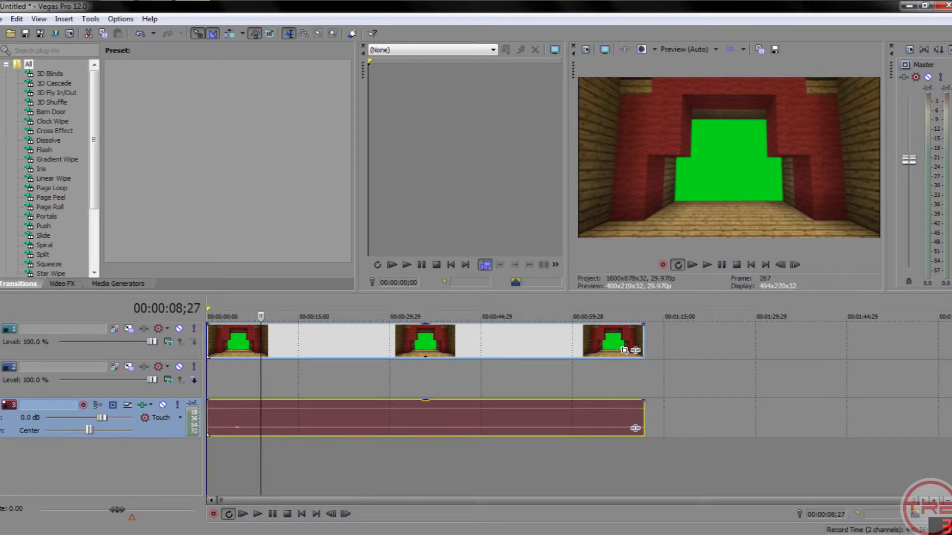
{"action": "right_click", "coordinate": [163, 430]}
{"action": "left_click", "coordinate": [179, 234]}
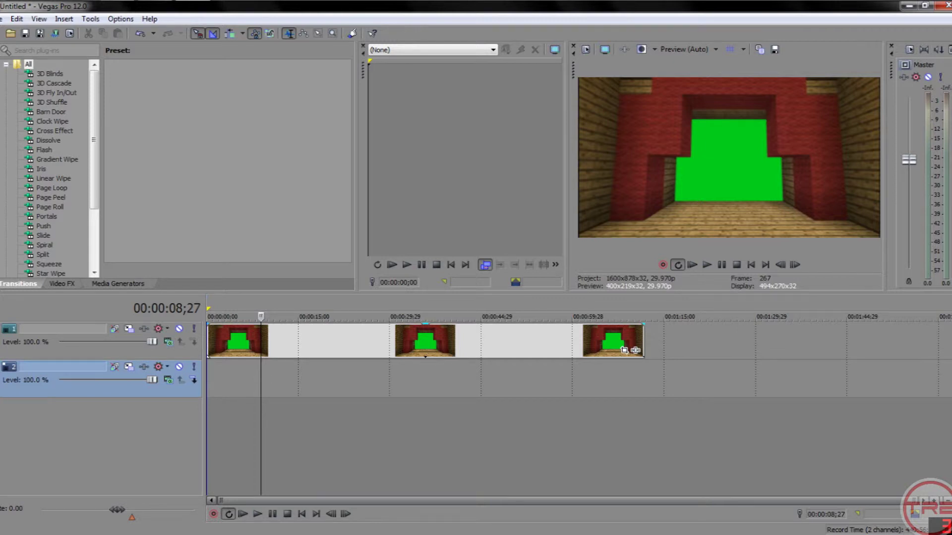
- Open the Motley Videos folder in the Videos library and select the Fish Tank video
{"action": "left_click", "coordinate": [7, 5]}
{"action": "left_click", "coordinate": [184, 99]}
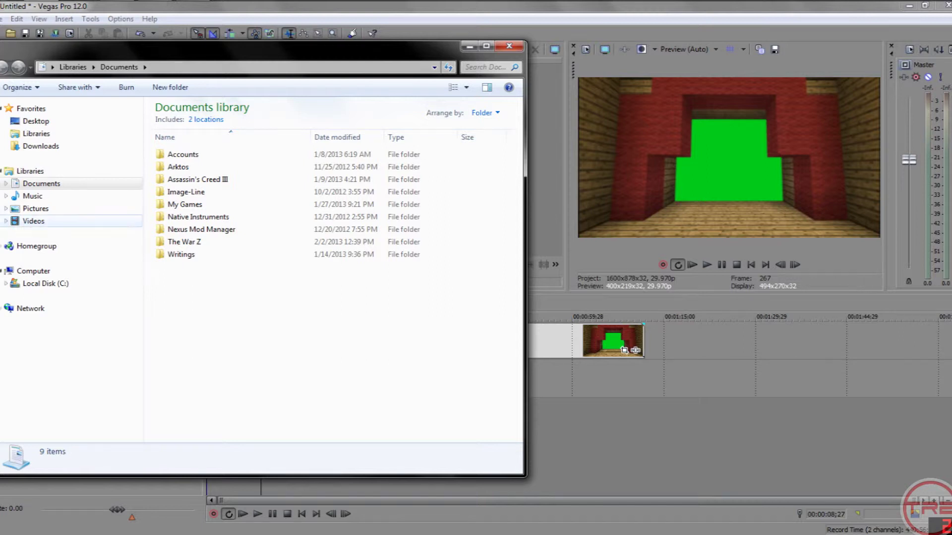
{"action": "left_click", "coordinate": [33, 221]}
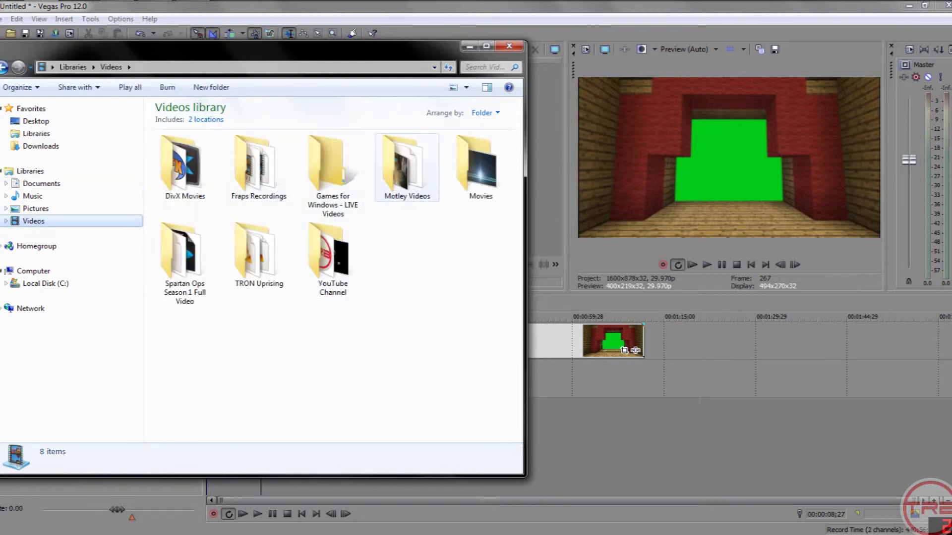
{"action": "double_click", "coordinate": [407, 169]}
{"action": "left_click", "coordinate": [185, 171]}
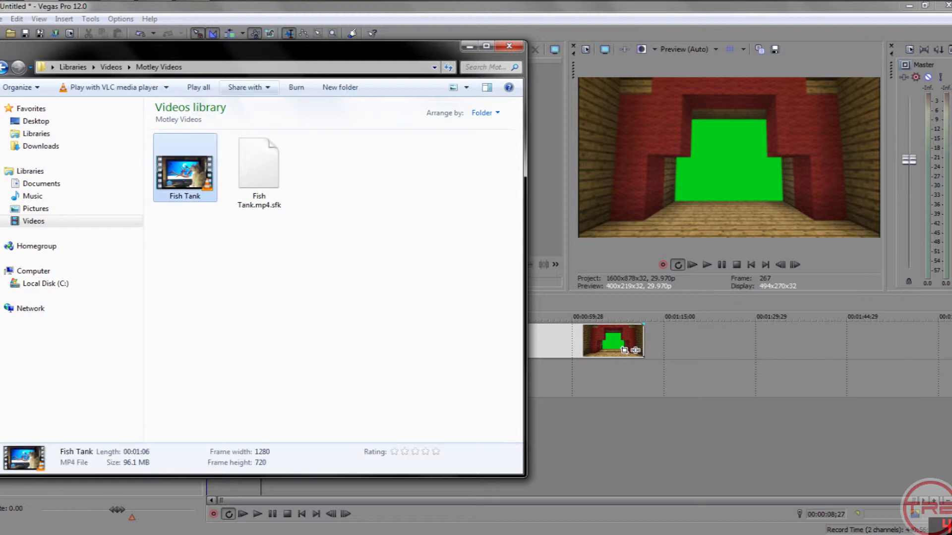
- Place the Fish Tank video at the start of the empty lower video track and close the folder window
{"action": "left_click_drag", "start_coordinate": [219, 47], "coordinate": [812, 74]}
{"action": "left_click_drag", "start_coordinate": [777, 199], "coordinate": [211, 380]}
{"action": "left_click_drag", "start_coordinate": [905, 86], "coordinate": [529, 115]}
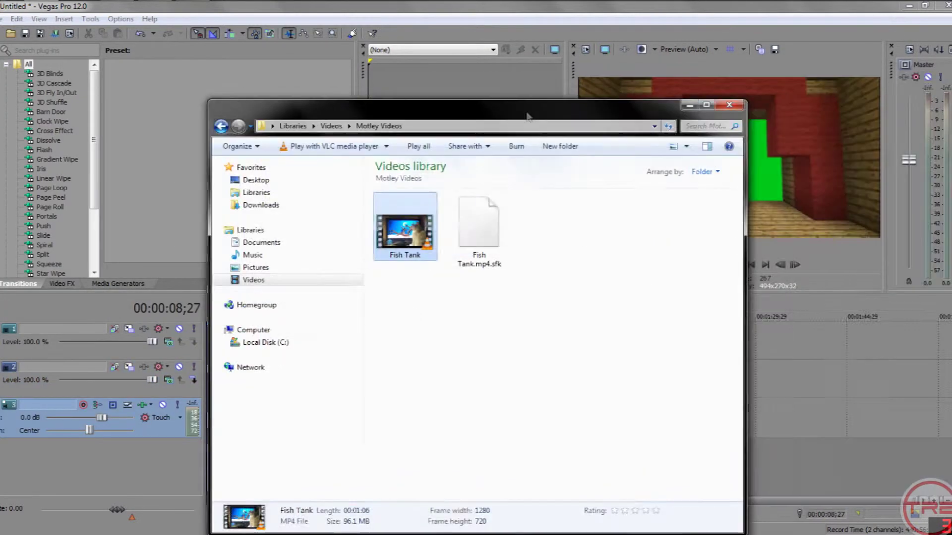
{"action": "left_click", "coordinate": [732, 102]}
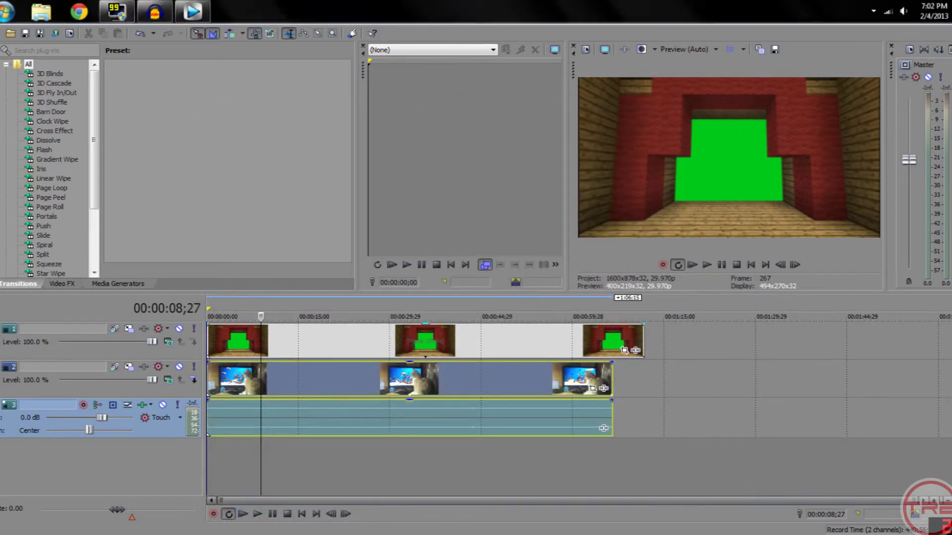
- Trim the ends of the green-screen clip and the Fish Tank clip so both last about 31 seconds
{"action": "left_click", "coordinate": [523, 341]}
{"action": "left_click_drag", "start_coordinate": [643, 341], "coordinate": [385, 350]}
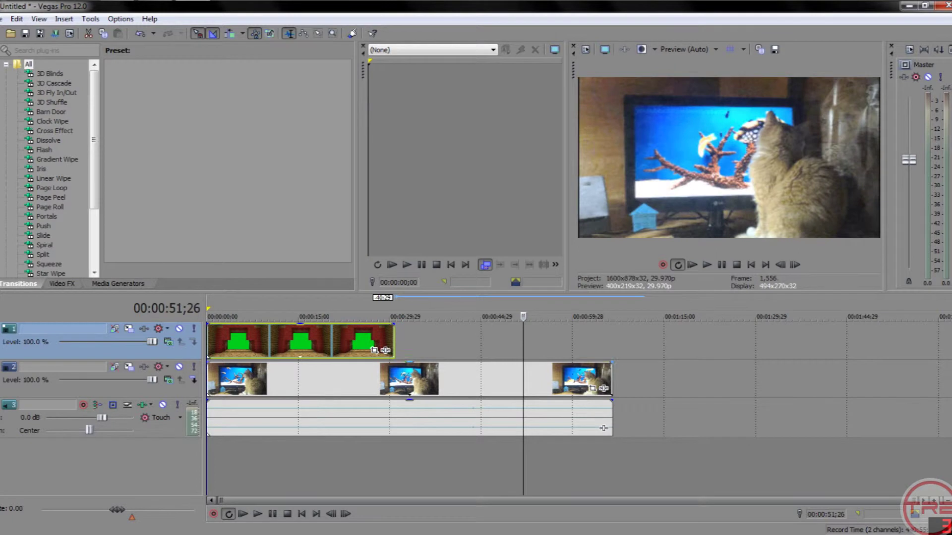
{"action": "left_click_drag", "start_coordinate": [610, 388], "coordinate": [385, 388]}
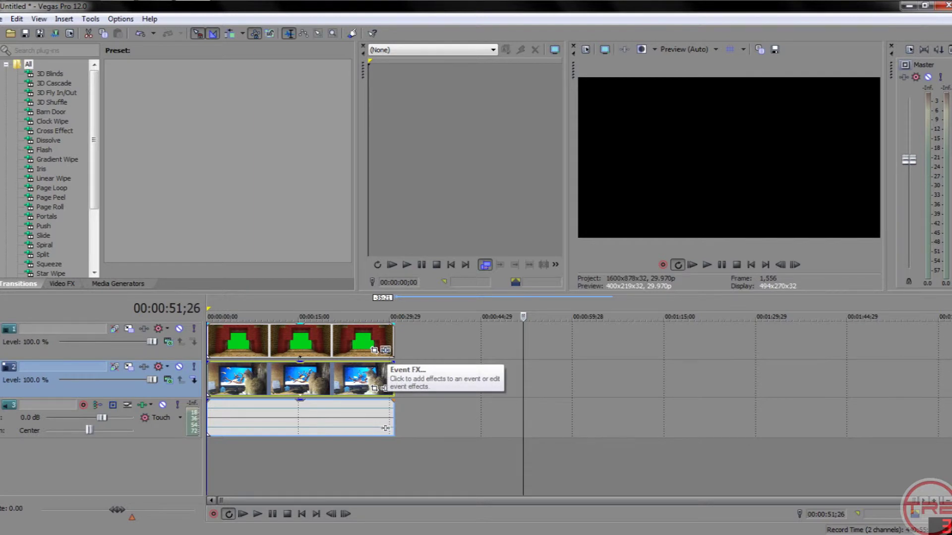
- Add the Sony Chroma Keyer effect to the green-screen clip
{"action": "left_click", "coordinate": [386, 388]}
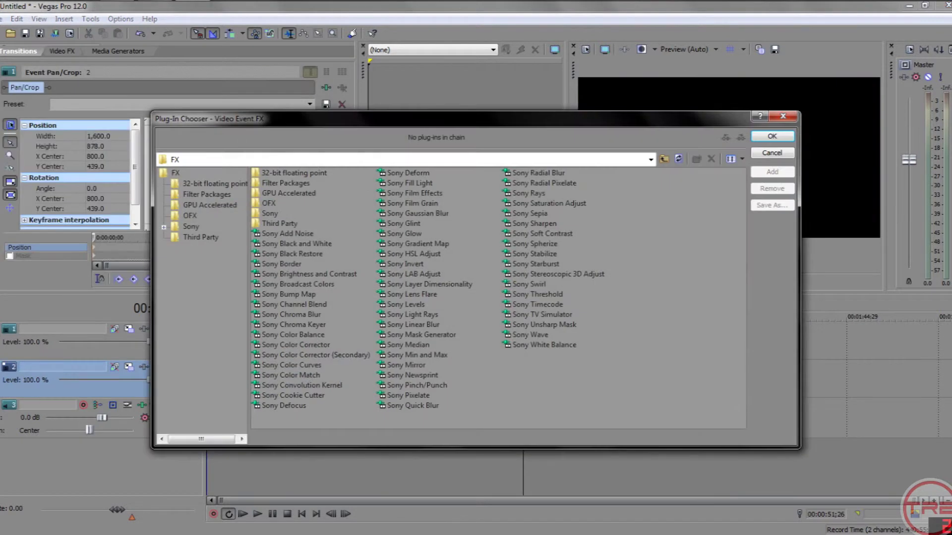
{"action": "left_click", "coordinate": [293, 325]}
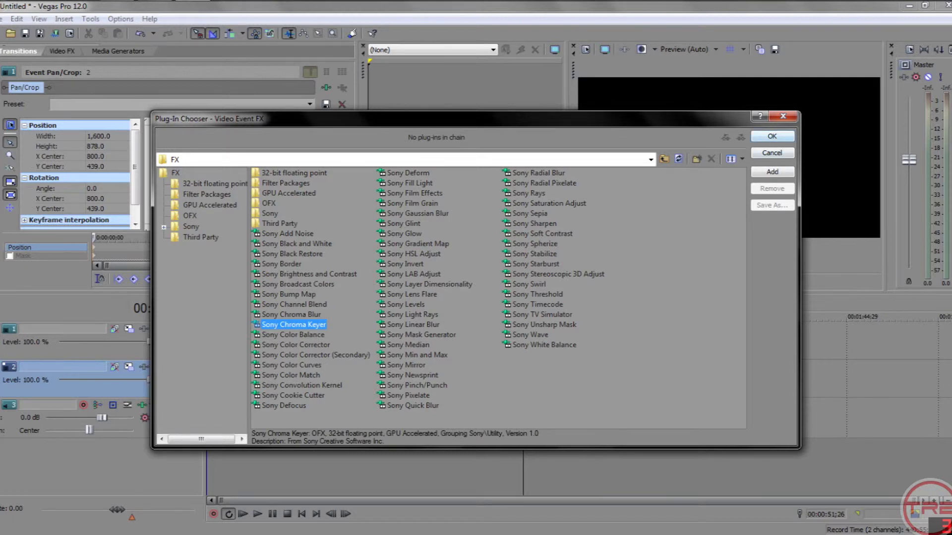
{"action": "key", "text": "Return"}
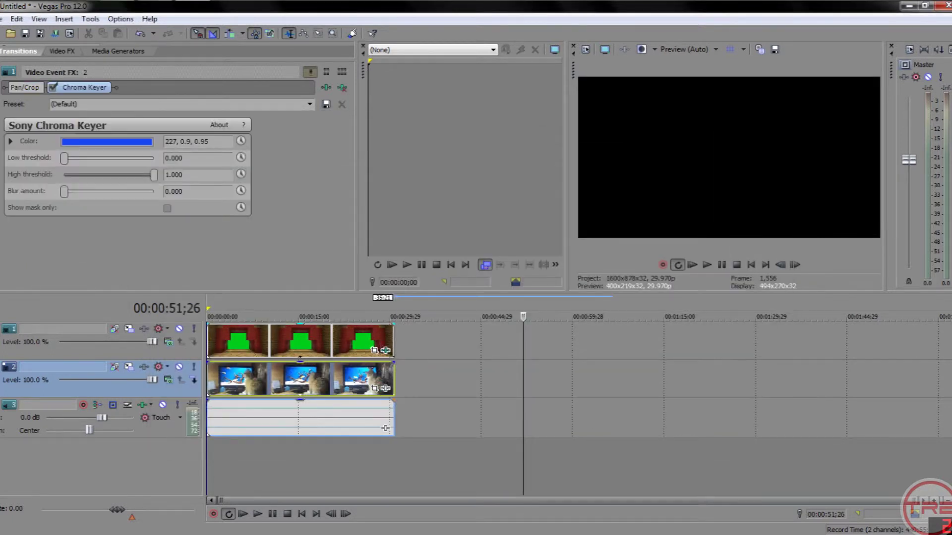
- At 00:00:14;25, sample the key color from the green screen in the preview and brighten it to HSV 128, 1.0, 1.0
{"action": "left_click_drag", "start_coordinate": [523, 316], "coordinate": [297, 317]}
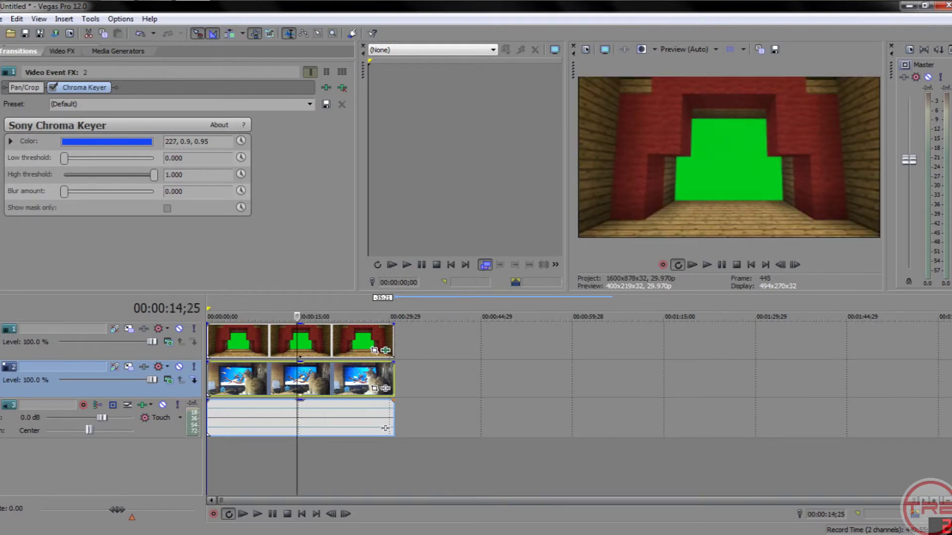
{"action": "left_click", "coordinate": [107, 141]}
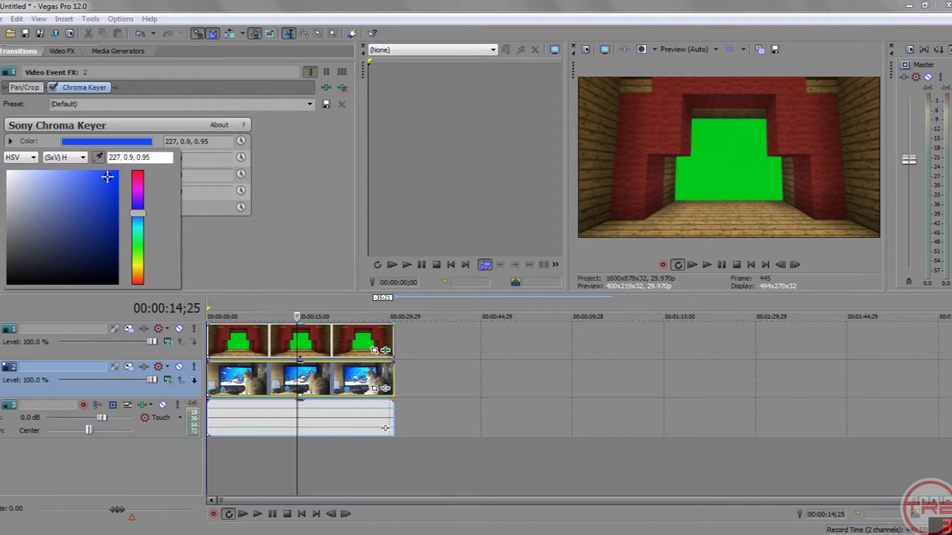
{"action": "left_click", "coordinate": [729, 164]}
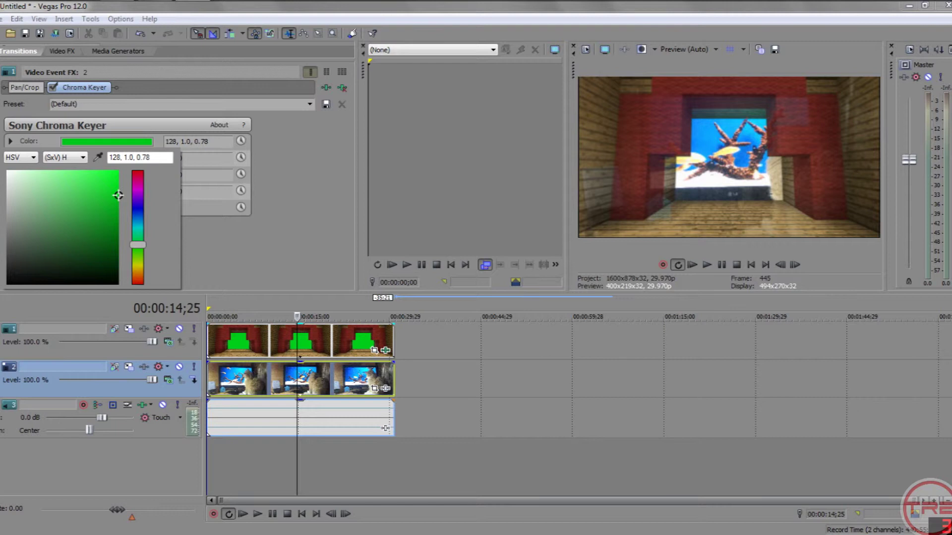
{"action": "left_click_drag", "start_coordinate": [118, 195], "coordinate": [119, 171]}
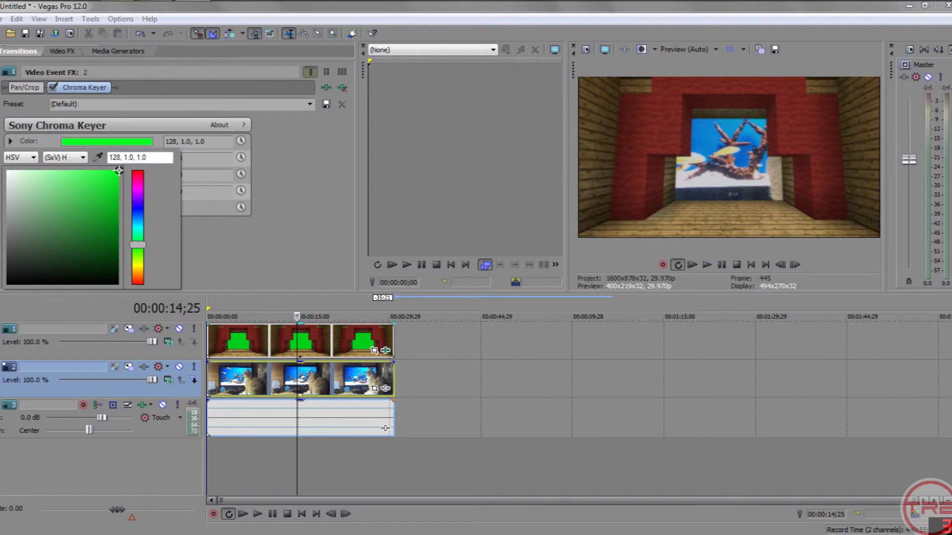
{"action": "key", "text": "Escape"}
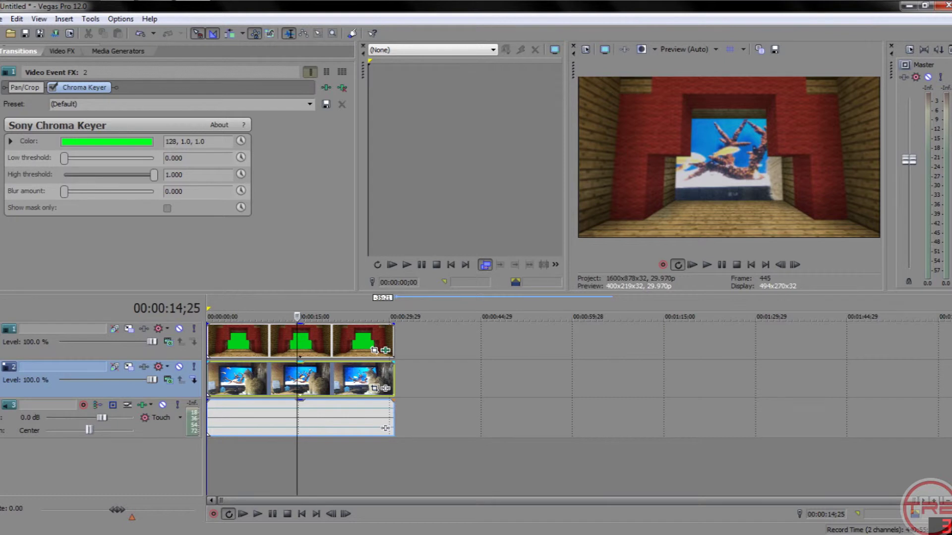
- In the Fish Tank clip's Pan/Crop, enlarge the frame to 2,337.5 by 1,314.8 and center it at 681.3, 327.0
{"action": "left_click", "coordinate": [375, 389]}
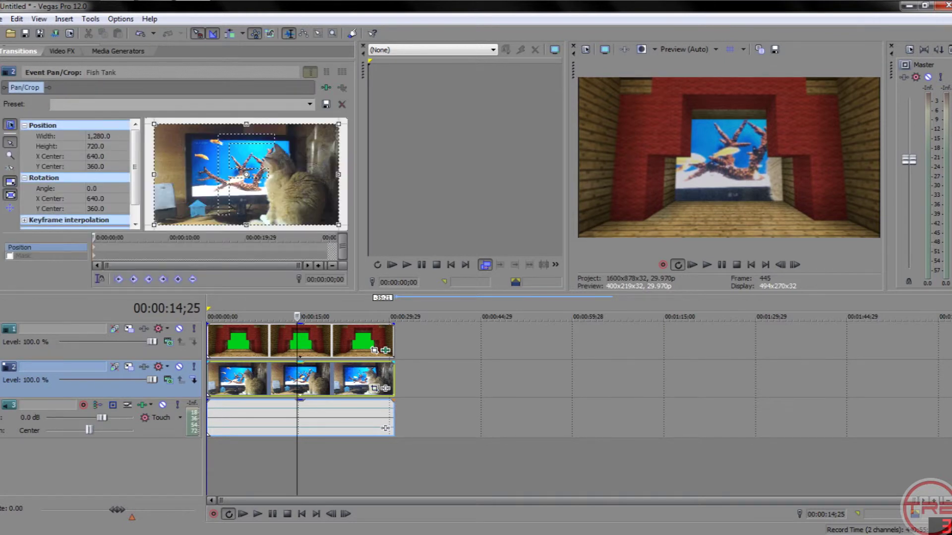
{"action": "scroll", "coordinate": [246, 174], "scroll_direction": "down", "scroll_amount": 3}
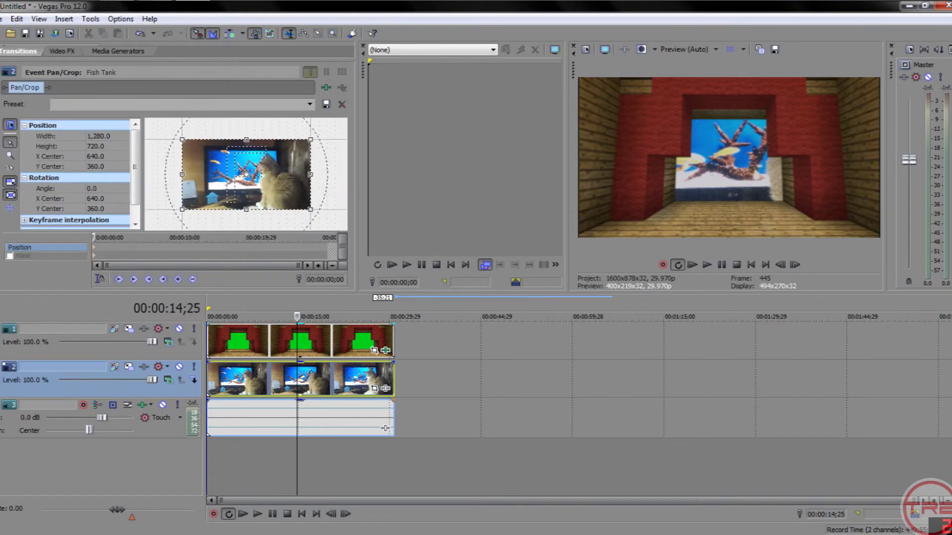
{"action": "left_click_drag", "start_coordinate": [294, 148], "coordinate": [350, 116]}
{"action": "left_click_drag", "start_coordinate": [347, 231], "coordinate": [332, 222]}
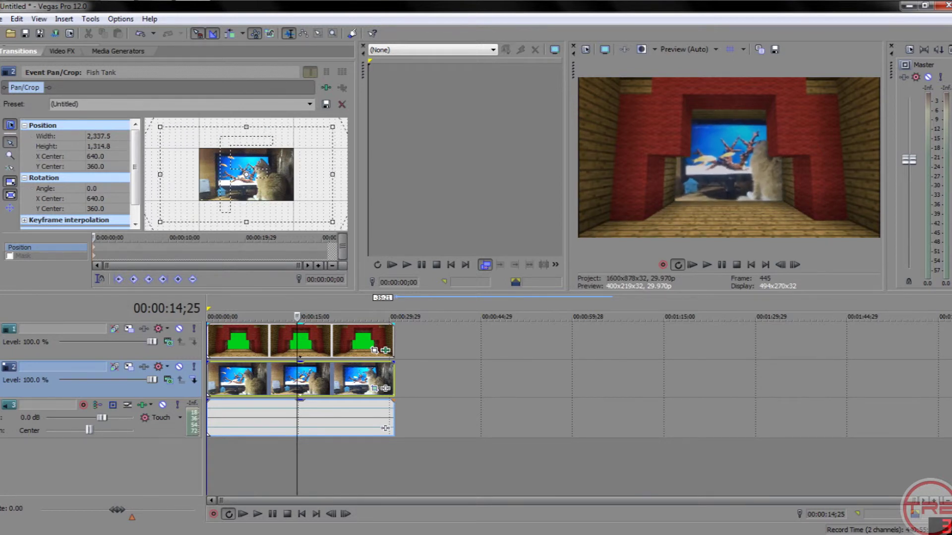
{"action": "left_click_drag", "start_coordinate": [247, 175], "coordinate": [250, 172]}
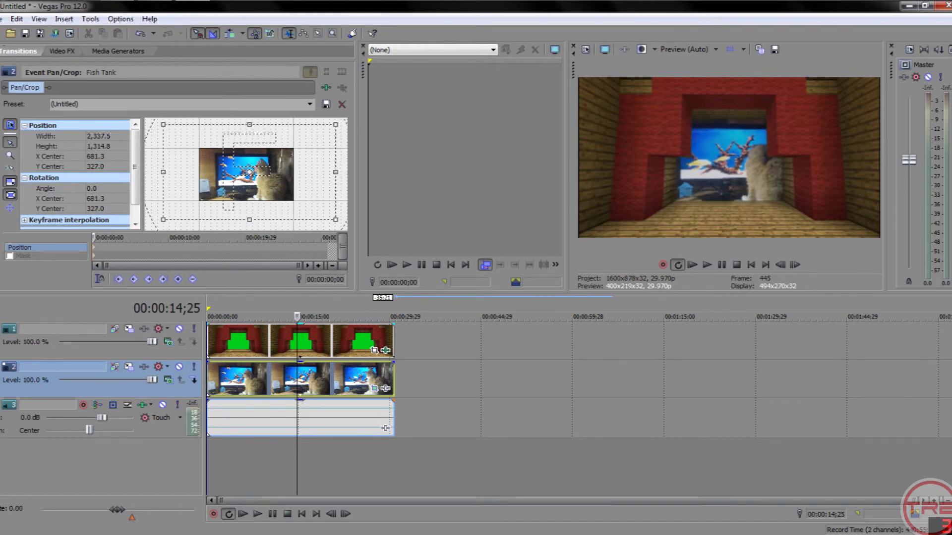
- Close the Fish Tank Pan/Crop settings, loop about the first 12 seconds of the timeline, and play them to preview the keyed composite
{"action": "key", "text": "Escape"}
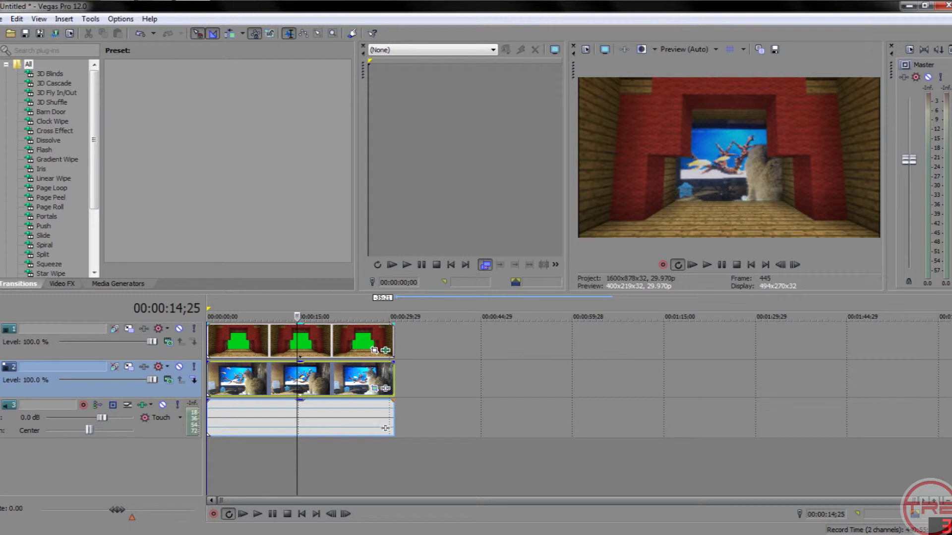
{"action": "mouse_move", "coordinate": [297, 316]}
{"action": "left_mouse_down"}
{"action": "mouse_move", "coordinate": [207, 316]}
{"action": "mouse_move", "coordinate": [290, 309]}
{"action": "left_mouse_up"}
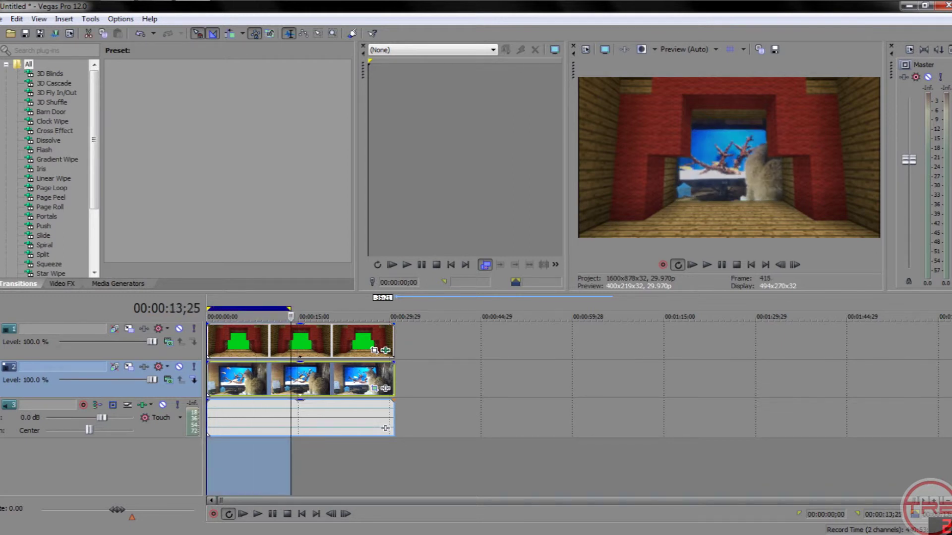
{"action": "key", "text": "space"}
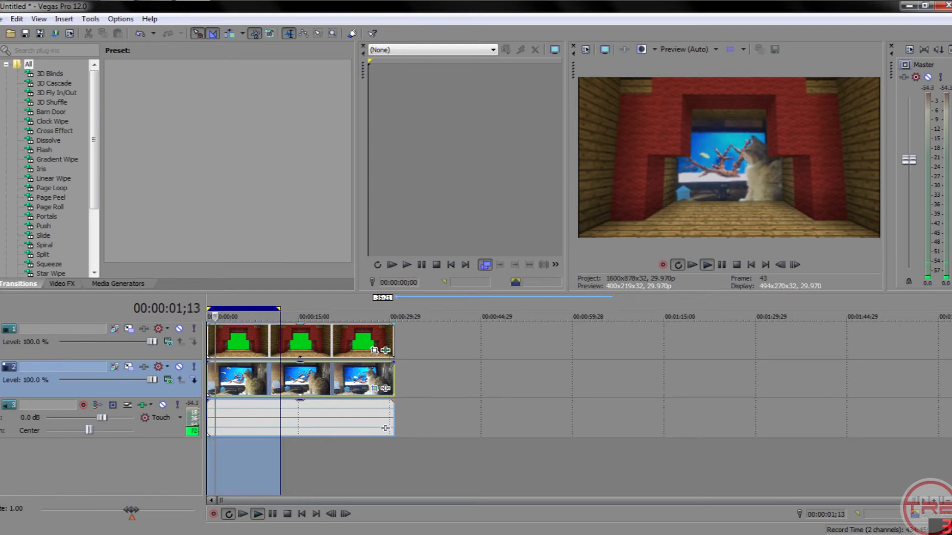
{"action": "key", "text": "Return"}
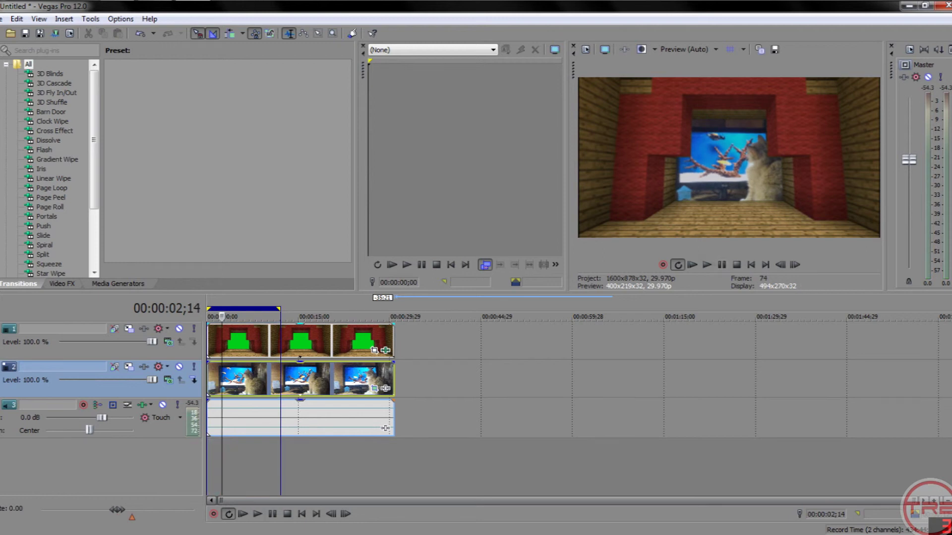
- Review the Render As output formats, highlight the Windows Media Video V11 template HD 720-30p YouTube, and close the dialog without rendering
{"action": "left_click", "coordinate": [1, 19]}
{"action": "left_click", "coordinate": [25, 103]}
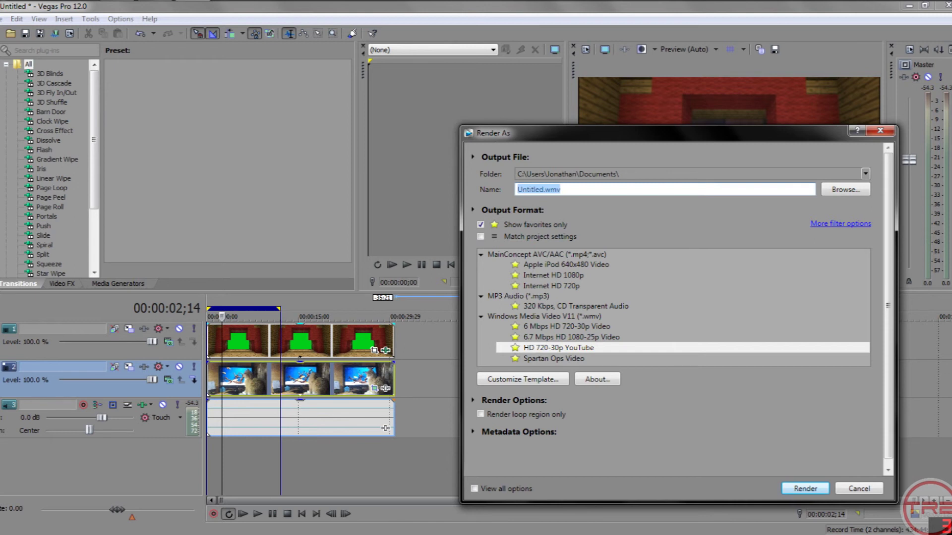
{"action": "left_click", "coordinate": [558, 347]}
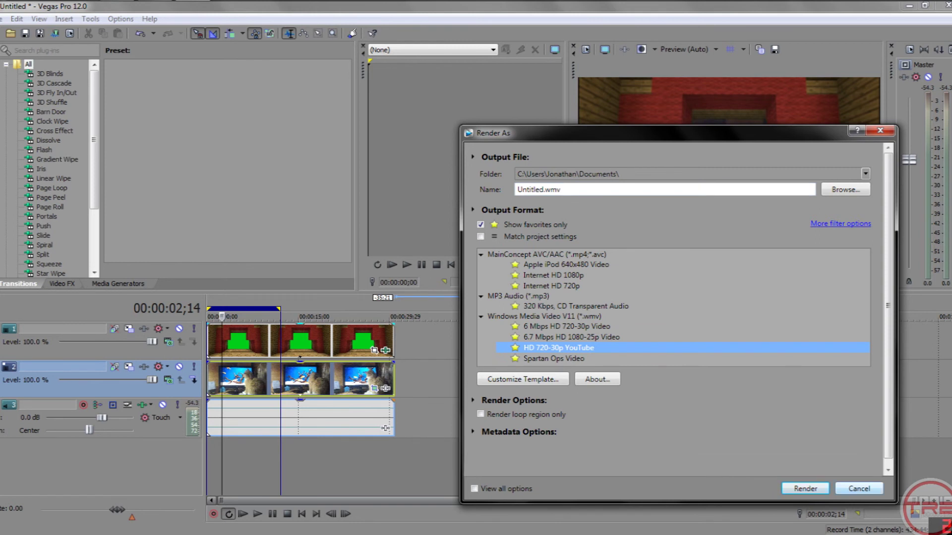
{"action": "left_click", "coordinate": [858, 488]}
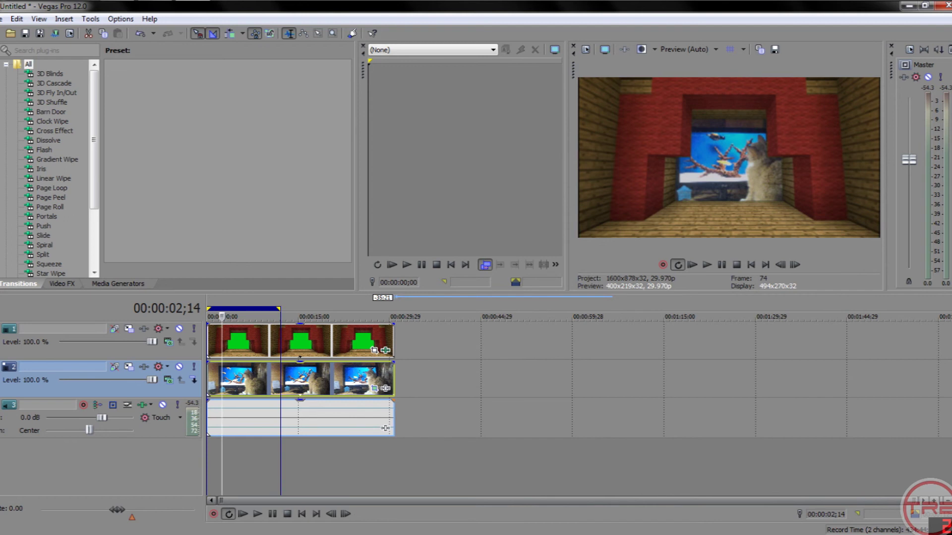